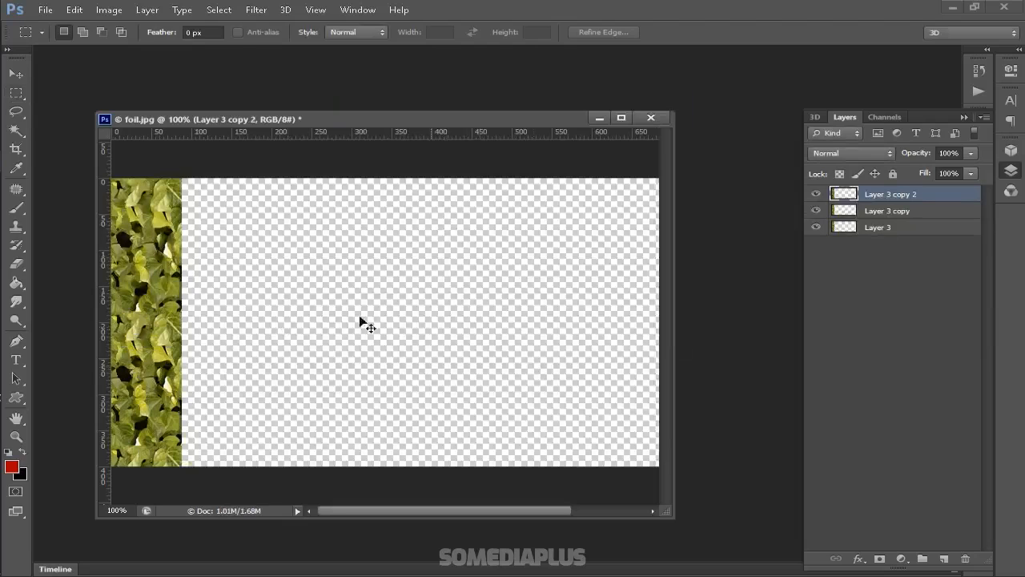
Move the Layer 3 copy 2 leaf strip beside the first strip, and repeat the duplication across the full canvas width.
{"action": "left_click_drag", "start_coordinate": [160, 350], "coordinate": [230, 350]}
{"action": "key", "text": "m"}
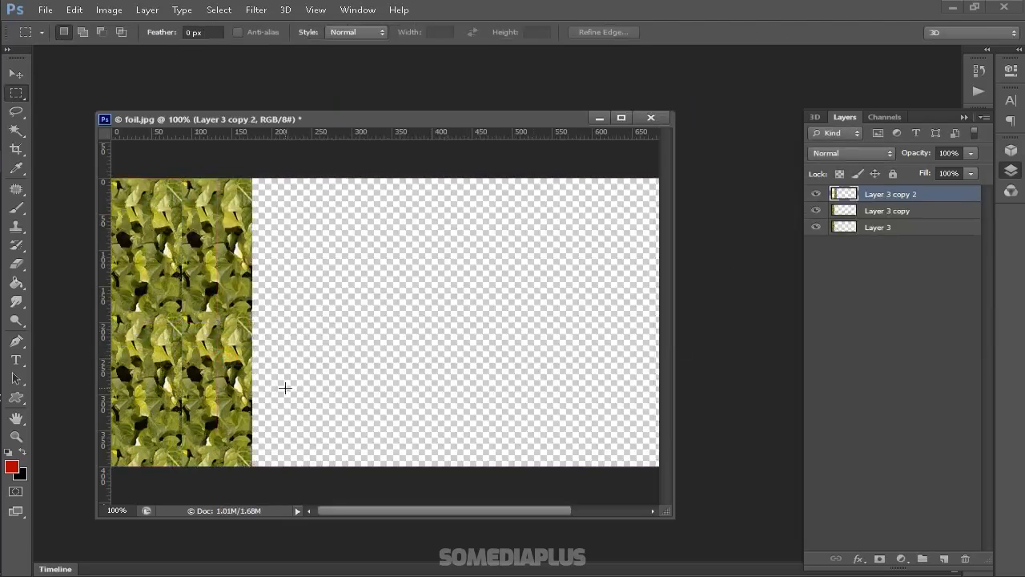
{"action": "key", "text": "ctrl+alt+shift+t"}
{"action": "key", "text": "ctrl+alt+shift+t"}
{"action": "key", "text": "ctrl+alt+shift+t"}
{"action": "key", "text": "ctrl+alt+shift+t"}
{"action": "key", "text": "ctrl+alt+shift+t"}
{"action": "key", "text": "ctrl+alt+shift+t"}
{"action": "key", "text": "ctrl+alt+shift+t"}
{"action": "key", "text": "ctrl+alt+shift+t"}
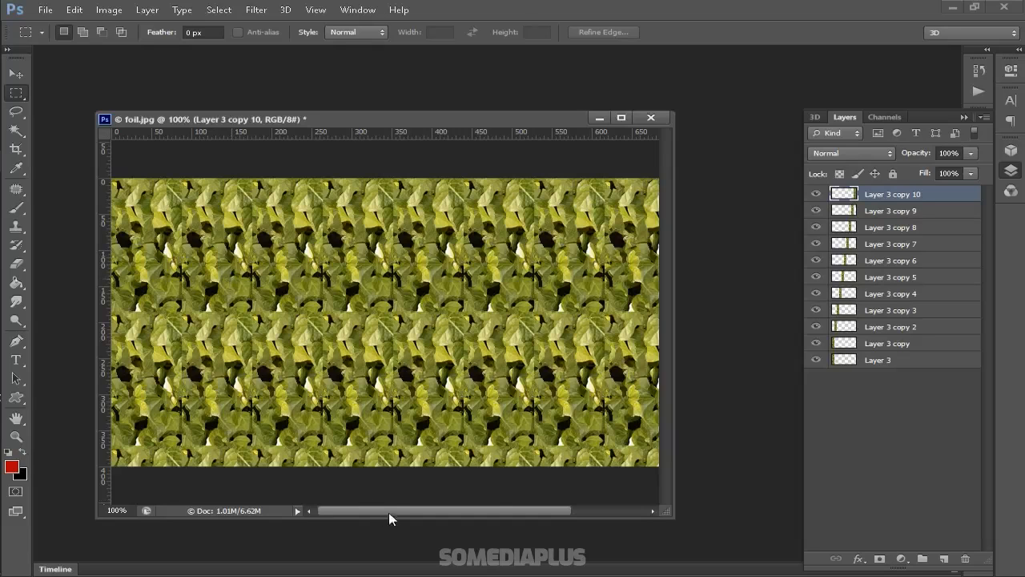
Delete the redundant Layer 3 strip from the layer stack.
{"action": "left_click_drag", "start_coordinate": [388, 512], "coordinate": [486, 507]}
{"action": "key", "text": "ctrl+minus"}
{"action": "left_click", "coordinate": [881, 360]}
{"action": "key", "text": "Delete"}
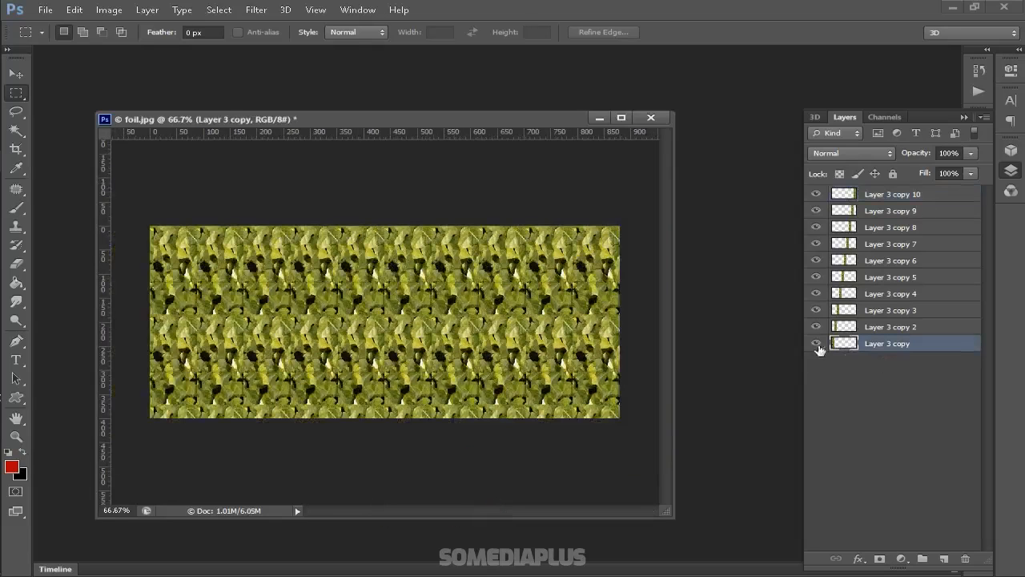
Load the outline of the first strip, Layer 3 copy, as a selection.
{"action": "left_click", "coordinate": [885, 197], "text": "shift"}
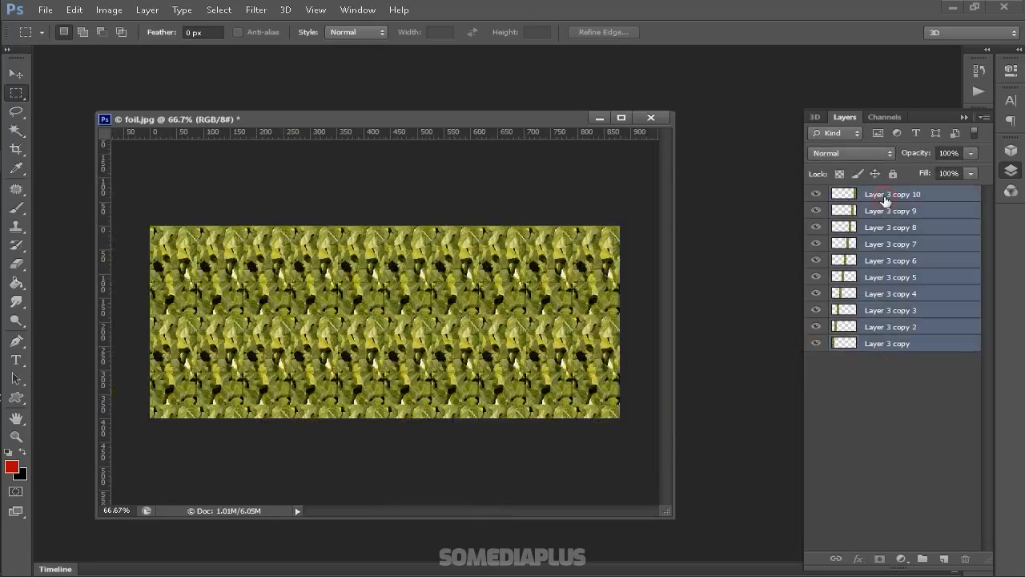
{"action": "left_click", "coordinate": [950, 344]}
{"action": "left_click", "coordinate": [837, 346], "text": "ctrl"}
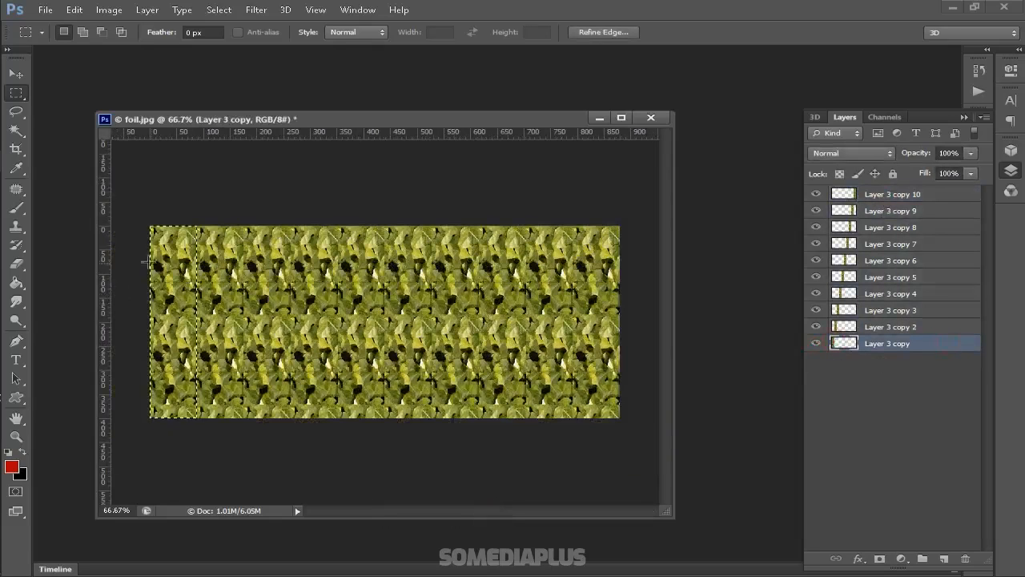
{"action": "right_click", "coordinate": [166, 269]}
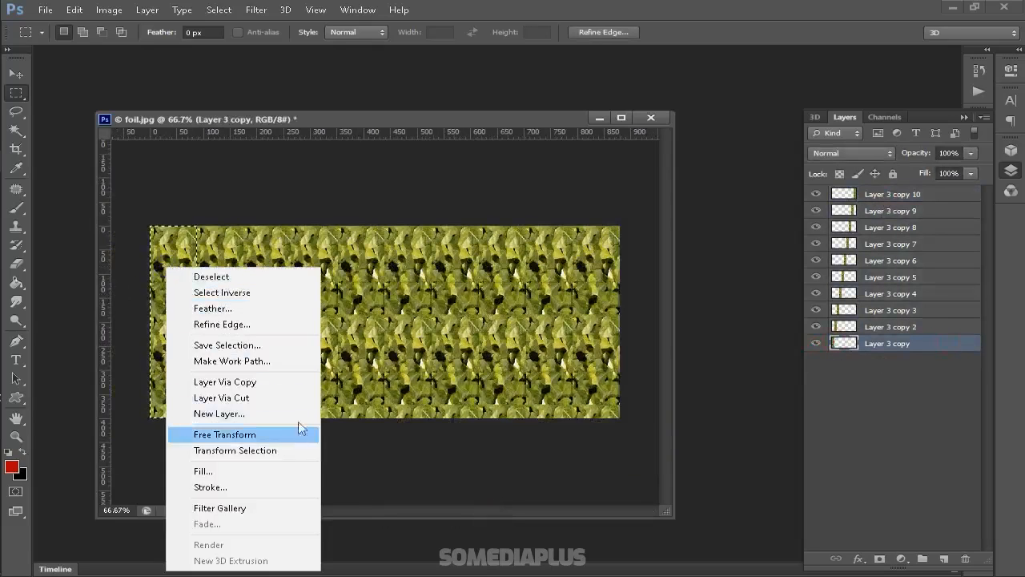
{"action": "left_click", "coordinate": [313, 345]}
{"action": "key", "text": "Return"}
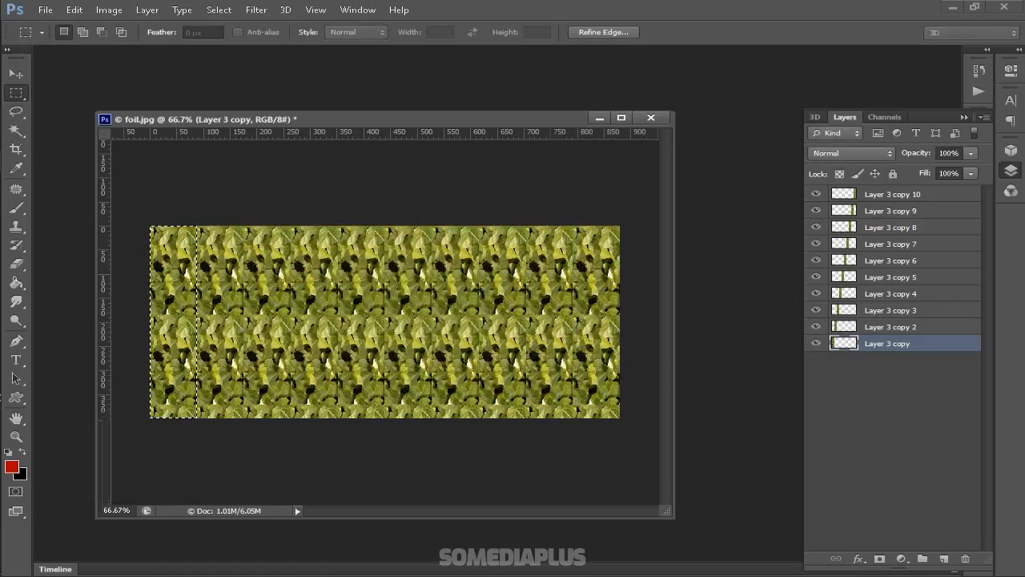
Place vertical guides at the edges of all ten leaf strips, shifting the strip-wide selection as a spacing reference.
{"action": "left_click_drag", "start_coordinate": [109, 256], "coordinate": [232, 258]}
{"action": "left_click_drag", "start_coordinate": [104, 204], "coordinate": [244, 224]}
{"action": "left_click_drag", "start_coordinate": [198, 257], "coordinate": [245, 257]}
{"action": "left_click_drag", "start_coordinate": [104, 248], "coordinate": [307, 264]}
{"action": "left_click_drag", "start_coordinate": [104, 273], "coordinate": [410, 287]}
{"action": "left_click_drag", "start_coordinate": [104, 290], "coordinate": [479, 286]}
{"action": "left_click_drag", "start_coordinate": [450, 287], "coordinate": [497, 287]}
{"action": "left_click_drag", "start_coordinate": [108, 302], "coordinate": [526, 297]}
{"action": "left_click_drag", "start_coordinate": [497, 297], "coordinate": [543, 297]}
{"action": "left_click_drag", "start_coordinate": [105, 297], "coordinate": [572, 303]}
{"action": "left_click_drag", "start_coordinate": [547, 302], "coordinate": [594, 304]}
{"action": "left_click_drag", "start_coordinate": [107, 292], "coordinate": [171, 298]}
{"action": "left_click_drag", "start_coordinate": [105, 291], "coordinate": [150, 288]}
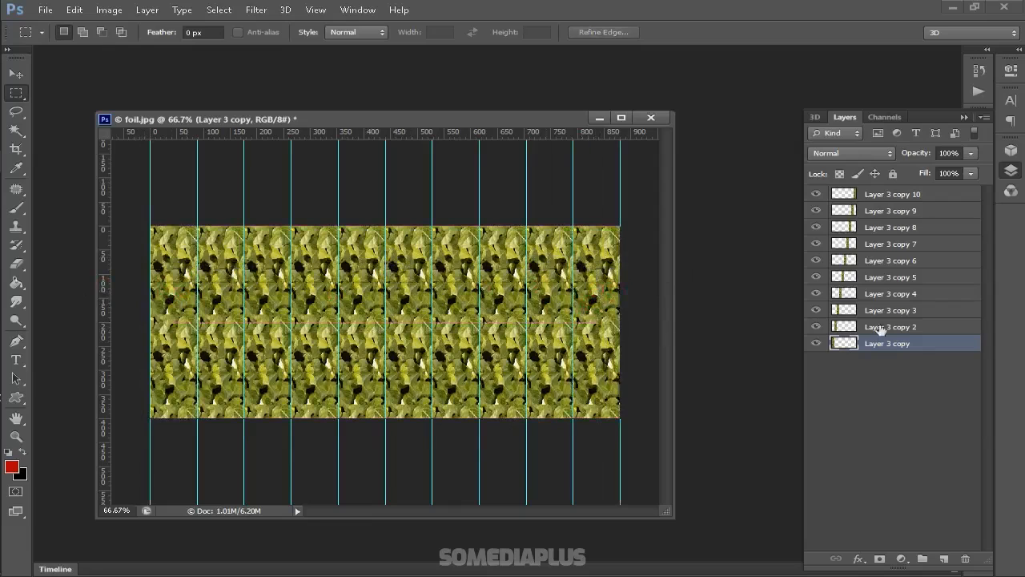
Merge all the leaf strip layers into a single layer.
{"action": "left_click", "coordinate": [901, 195], "text": "shift"}
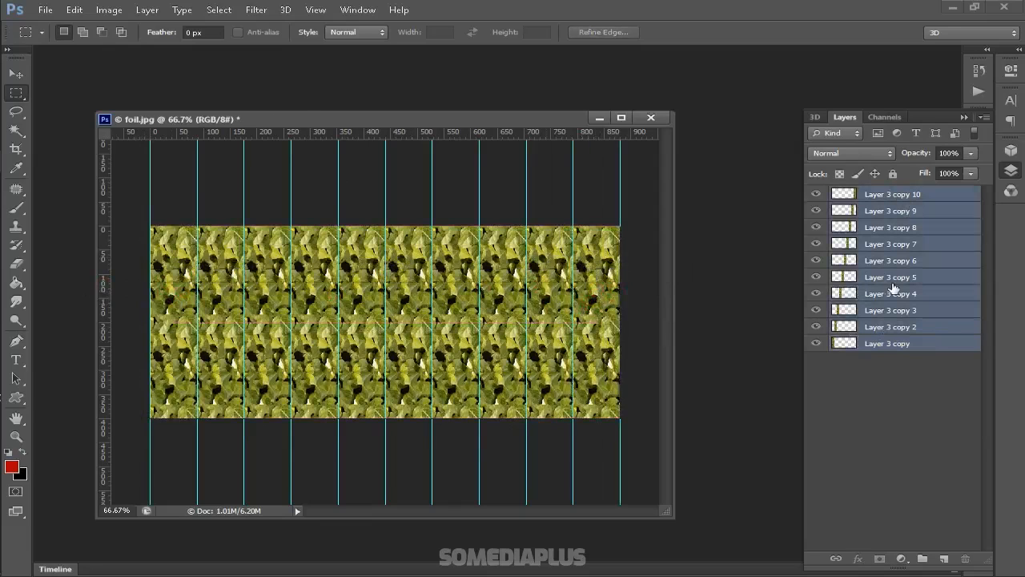
{"action": "key", "text": "ctrl+e"}
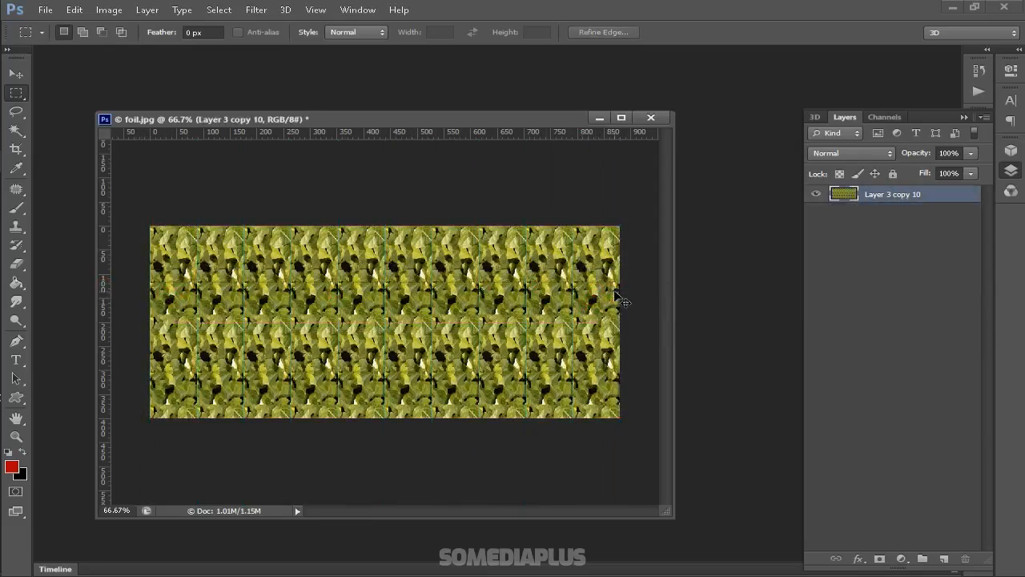
Draw a red rabbit custom shape, about 224 × 267 px, over the middle strips of the leaf pattern.
{"action": "key", "text": "ctrl+plus"}
{"action": "key", "text": "ctrl+plus"}
{"action": "key", "text": "ctrl+minus"}
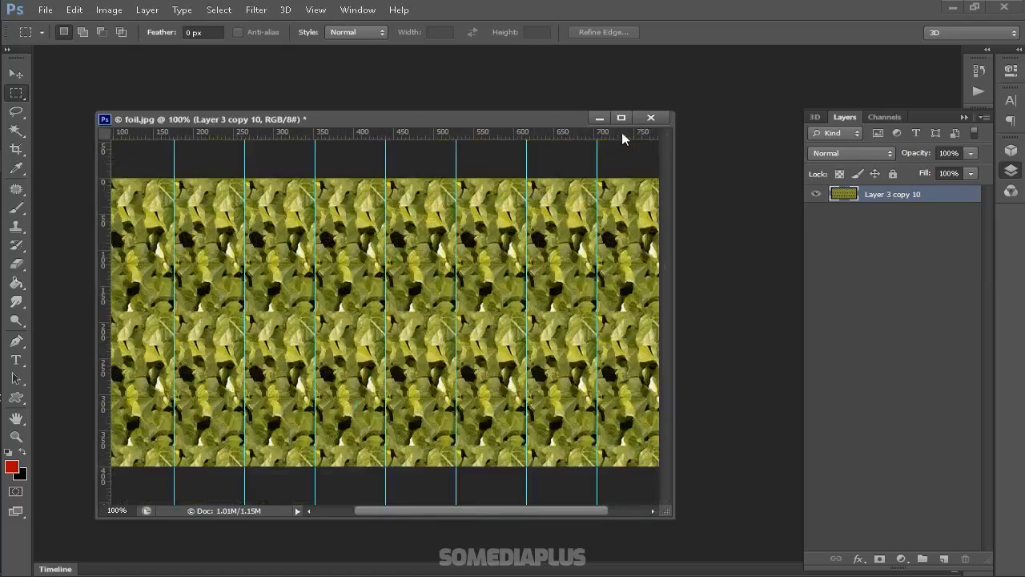
{"action": "left_click", "coordinate": [622, 118]}
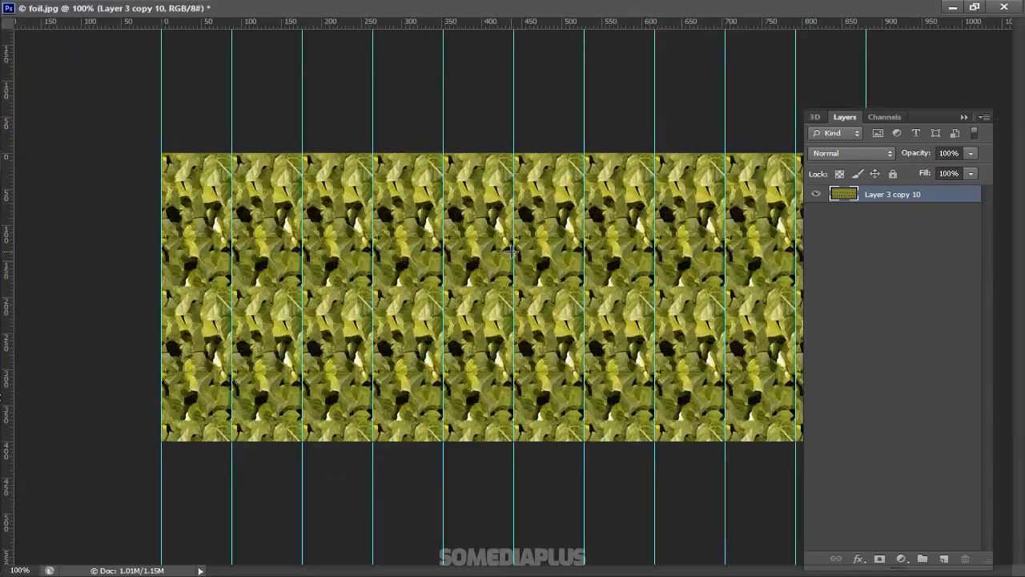
{"action": "key", "text": "f"}
{"action": "left_click", "coordinate": [17, 398]}
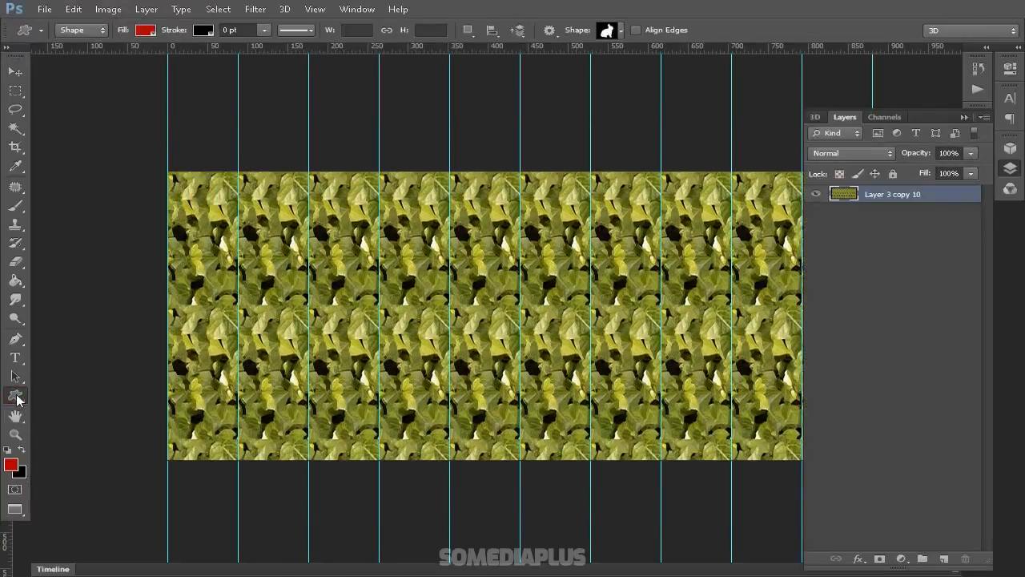
{"action": "right_click", "coordinate": [324, 365]}
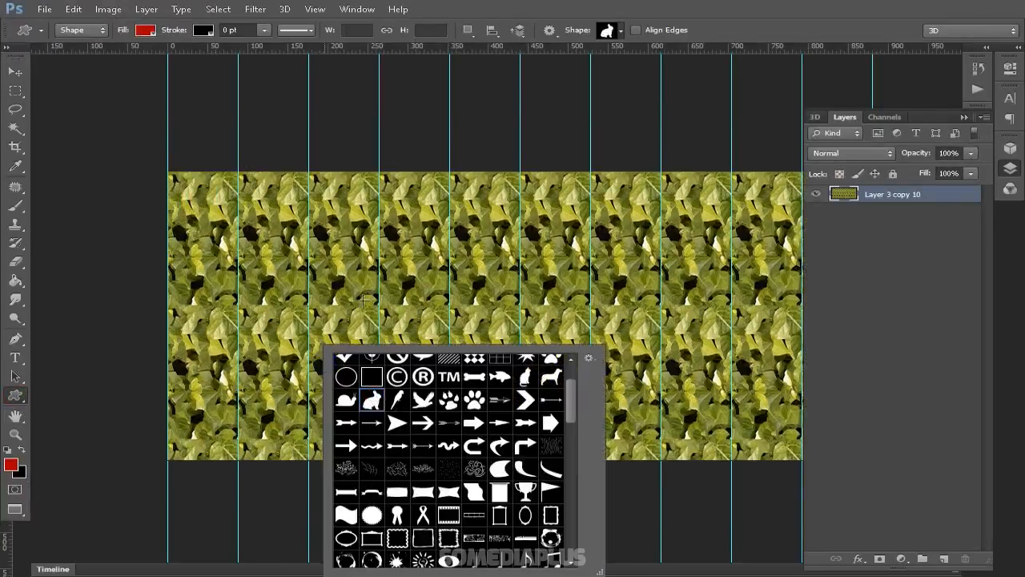
{"action": "left_click", "coordinate": [364, 129]}
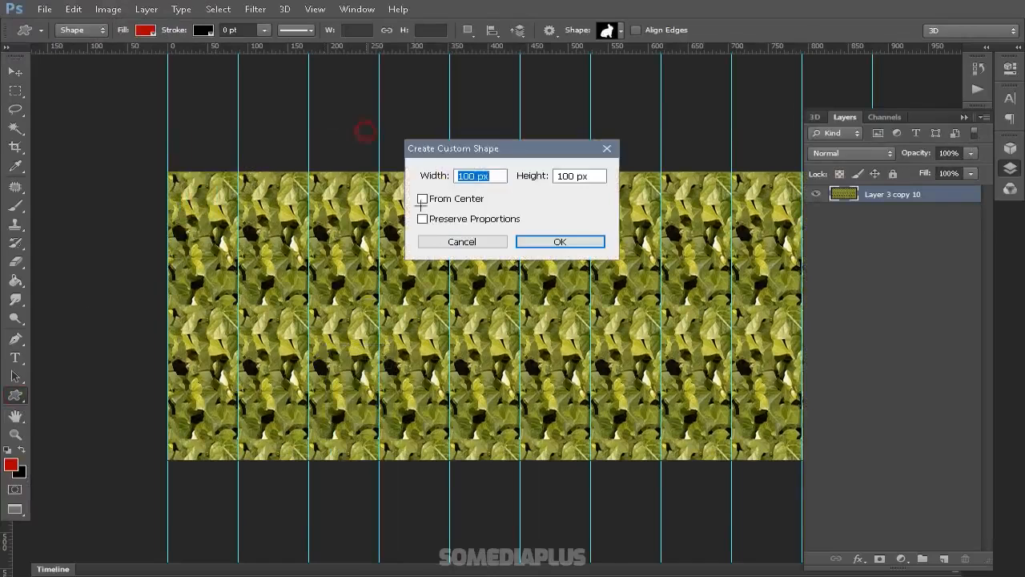
{"action": "left_click", "coordinate": [476, 238]}
{"action": "left_click_drag", "start_coordinate": [478, 216], "coordinate": [644, 415]}
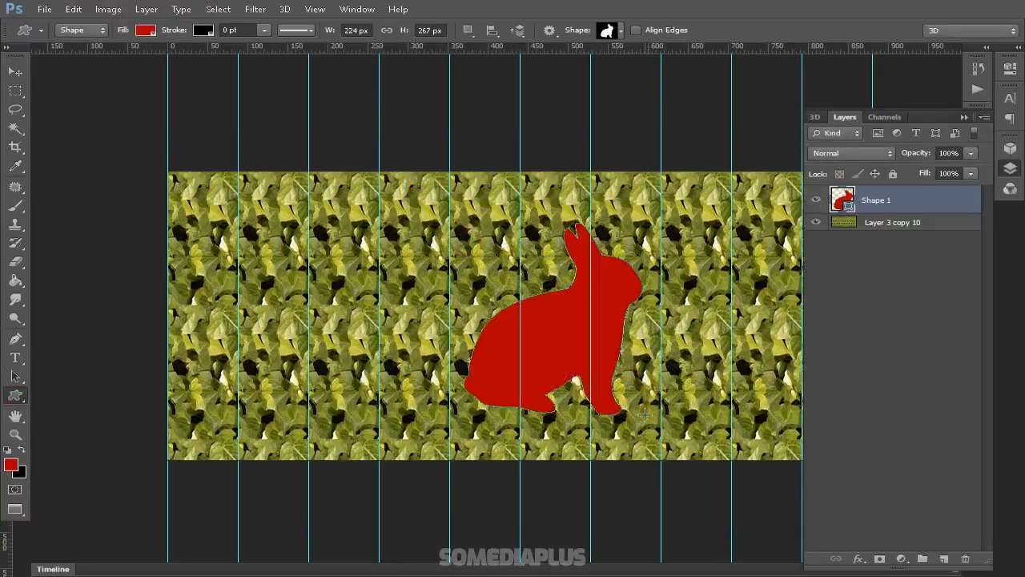
Load the rabbit's outline as a selection and subtract everything except the part within the fifth strip.
{"action": "scroll", "coordinate": [625, 337], "scroll_direction": "down", "scroll_amount": 1}
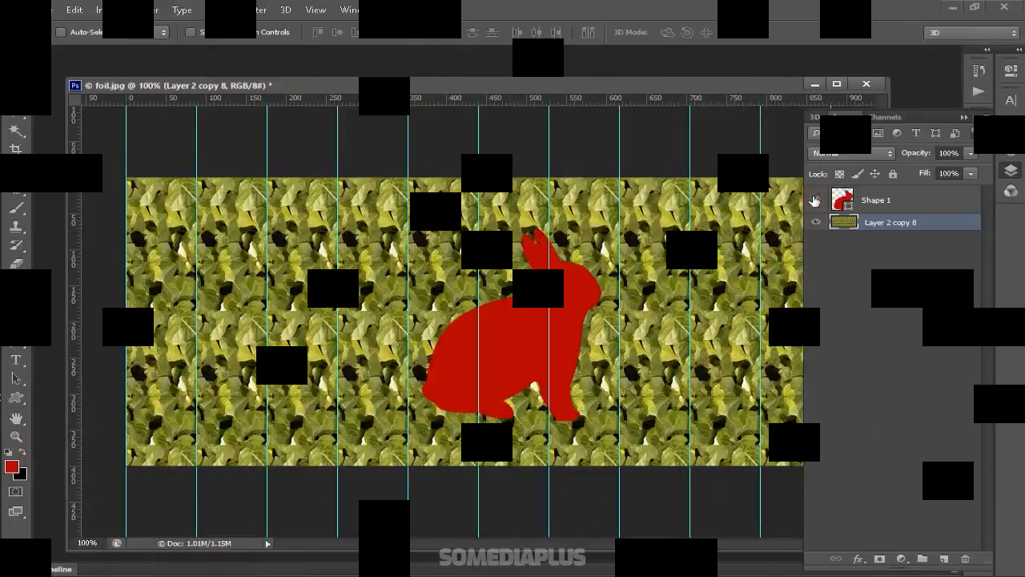
{"action": "left_click", "coordinate": [16, 92]}
{"action": "left_click", "coordinate": [841, 199], "text": "ctrl"}
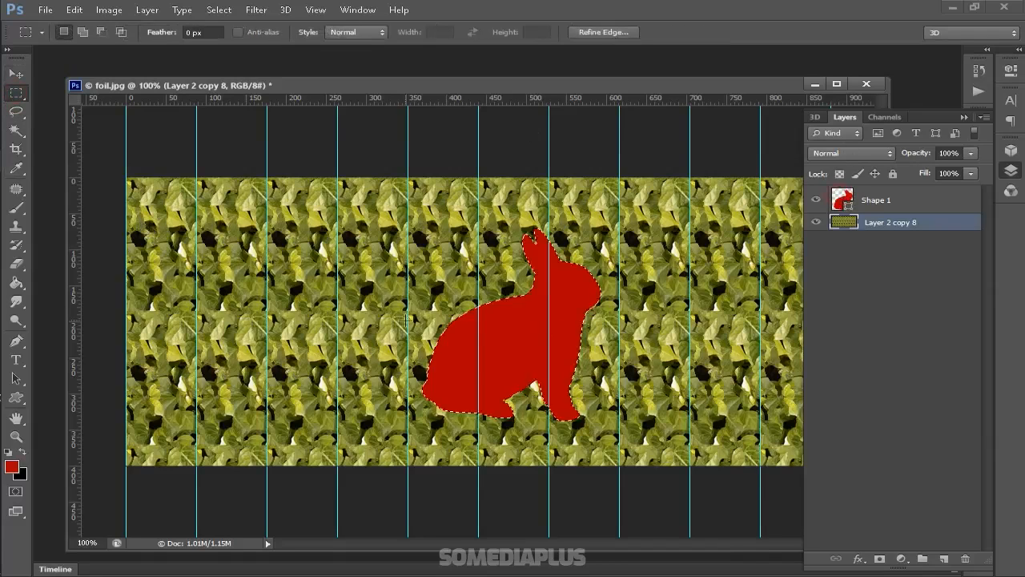
{"action": "left_click_drag", "start_coordinate": [593, 439], "coordinate": [482, 205]}
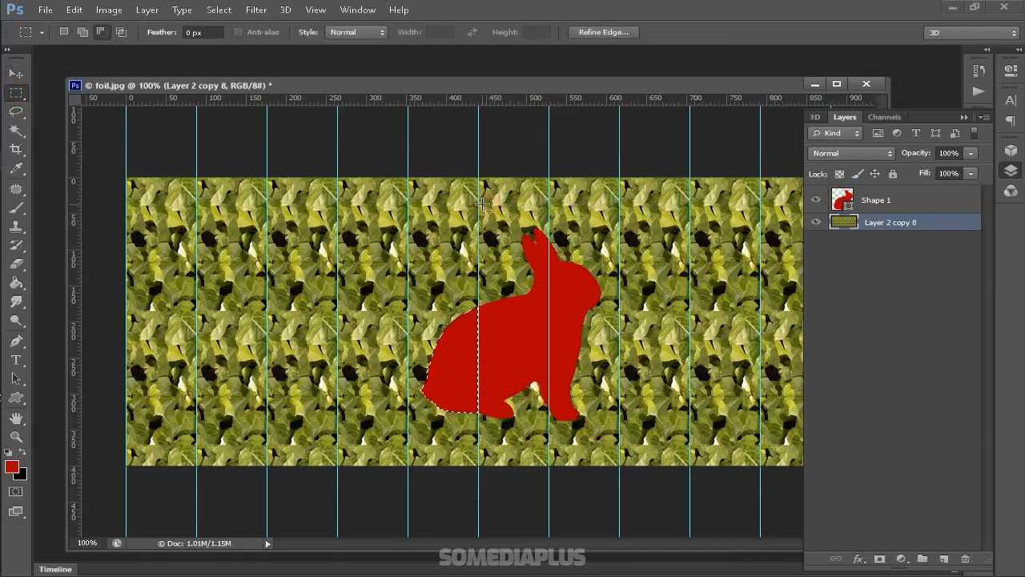
Hide the rabbit shape, copy the selected leaf area to a new layer, and check that piece in isolation.
{"action": "left_click", "coordinate": [816, 200]}
{"action": "key", "text": "ctrl+j"}
{"action": "left_click", "coordinate": [814, 240]}
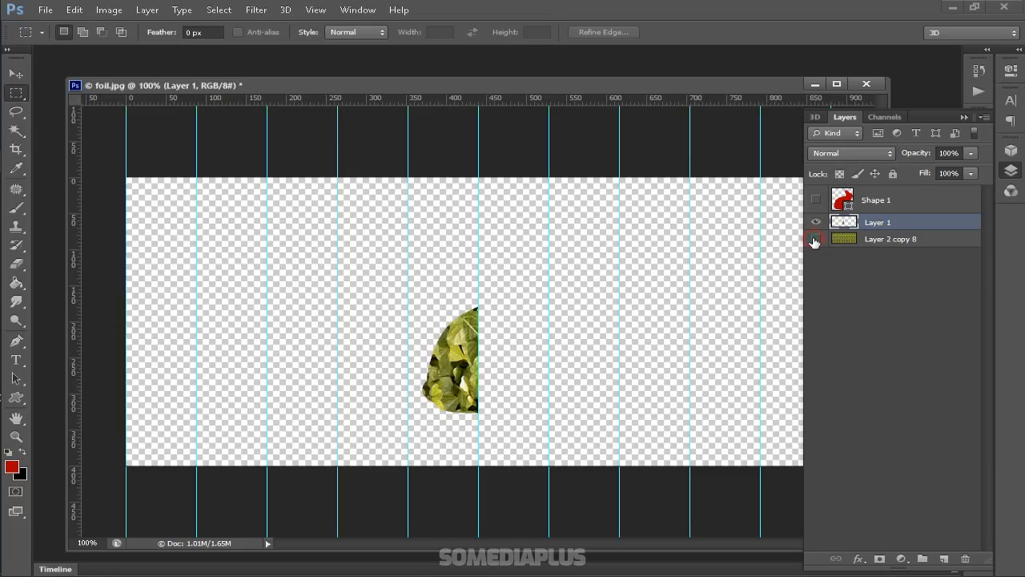
{"action": "left_click", "coordinate": [815, 239]}
{"action": "left_click", "coordinate": [815, 200]}
{"action": "left_click", "coordinate": [815, 200]}
{"action": "left_click", "coordinate": [814, 239]}
{"action": "left_click", "coordinate": [814, 239]}
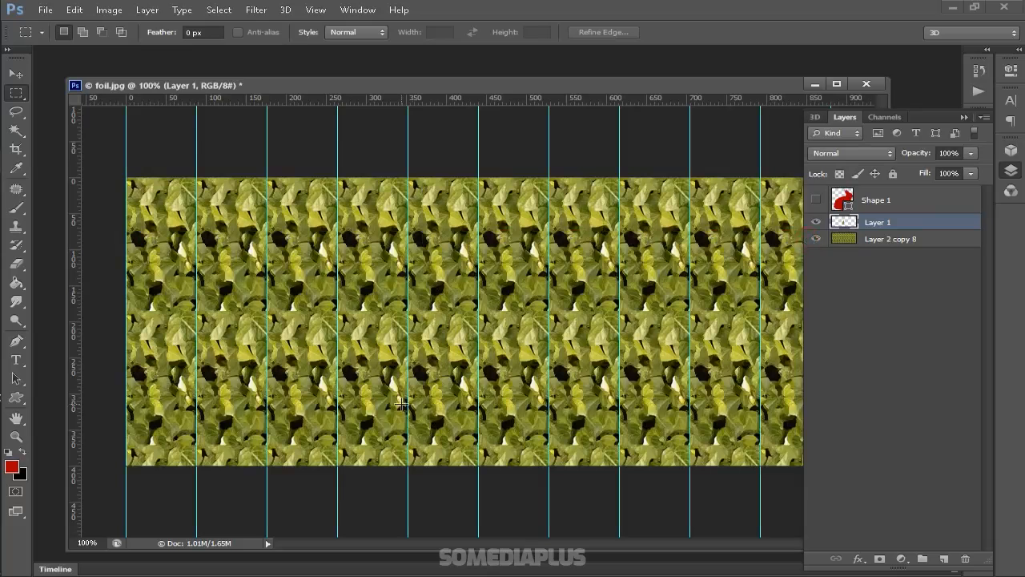
Shift the copied leaf piece slightly left, and place a duplicate at the matching position in the sixth strip.
{"action": "left_click", "coordinate": [17, 75]}
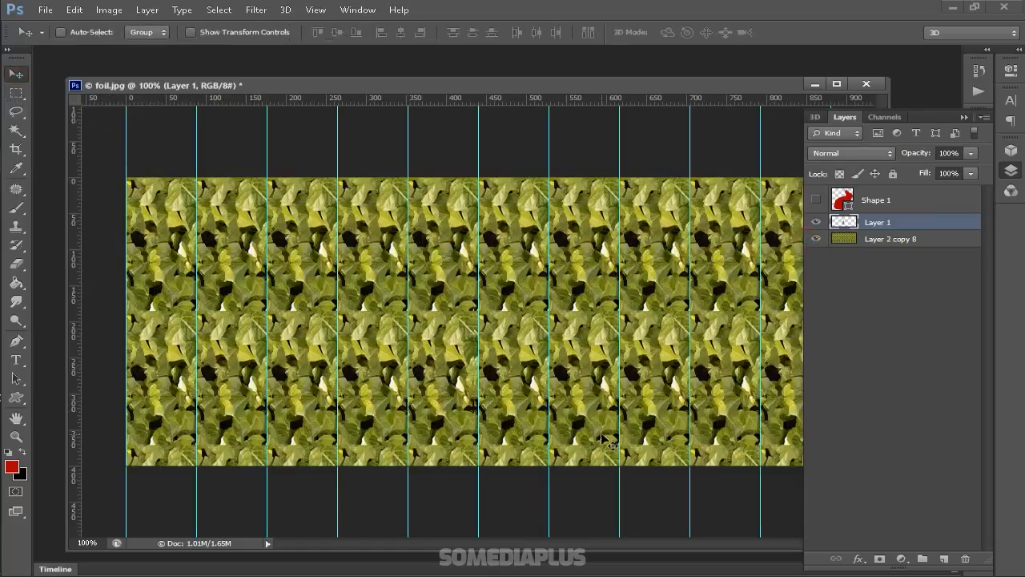
{"action": "key", "text": "ctrl+j"}
{"action": "mouse_move", "coordinate": [383, 407]}
{"action": "left_mouse_down"}
{"action": "mouse_move", "coordinate": [420, 400]}
{"action": "mouse_move", "coordinate": [393, 405]}
{"action": "left_mouse_up"}
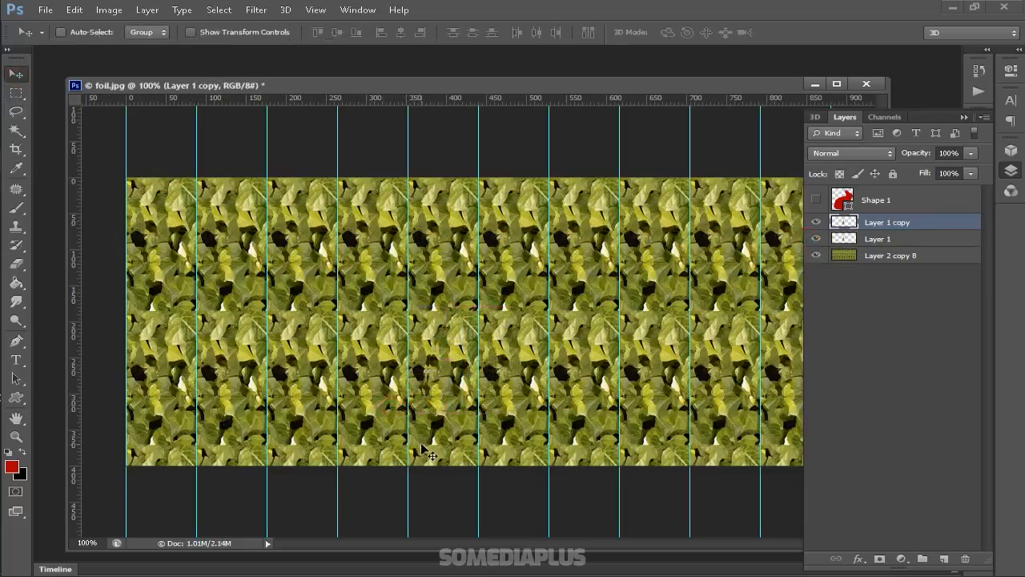
{"action": "left_click_drag", "start_coordinate": [422, 448], "coordinate": [491, 427]}
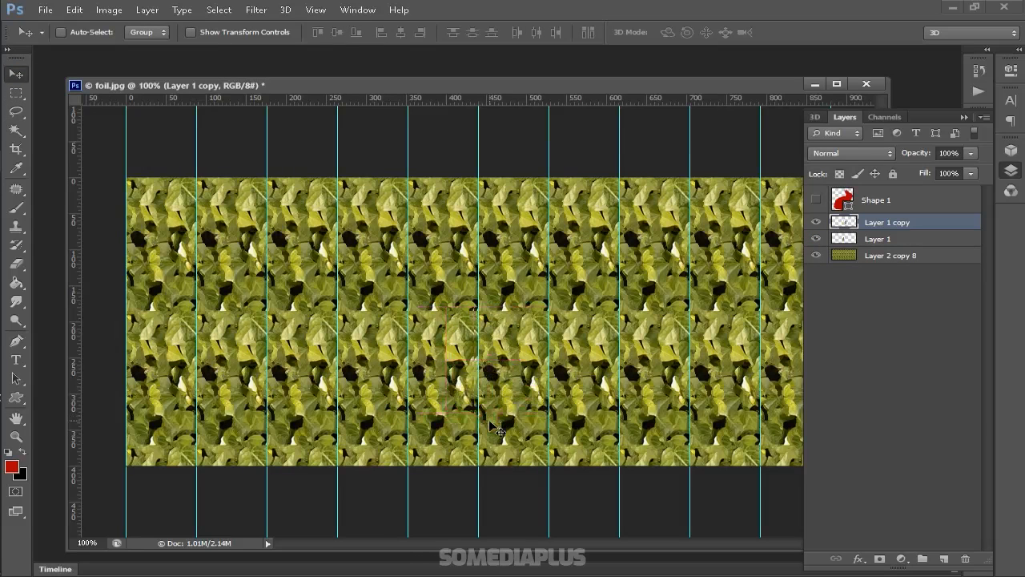
{"action": "key", "text": "Left"}
{"action": "key", "text": "Left"}
{"action": "key", "text": "Left"}
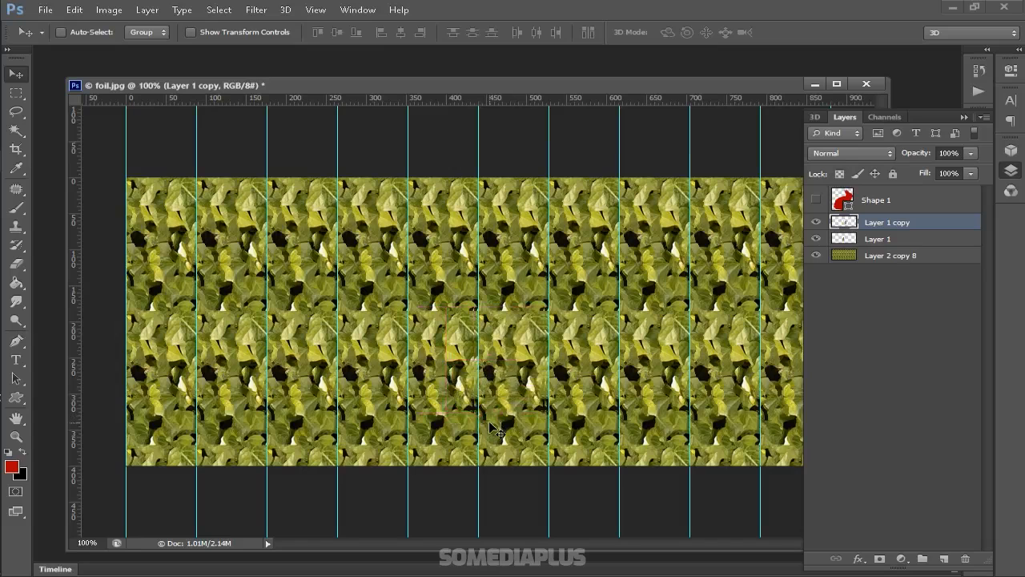
Duplicate the leaf piece into the seventh strip and nudge it left by 4 px.
{"action": "key", "text": "ctrl+j"}
{"action": "left_click_drag", "start_coordinate": [520, 384], "coordinate": [594, 384]}
{"action": "key", "text": "Left"}
{"action": "key", "text": "Left"}
{"action": "key", "text": "Left"}
{"action": "key", "text": "Left"}
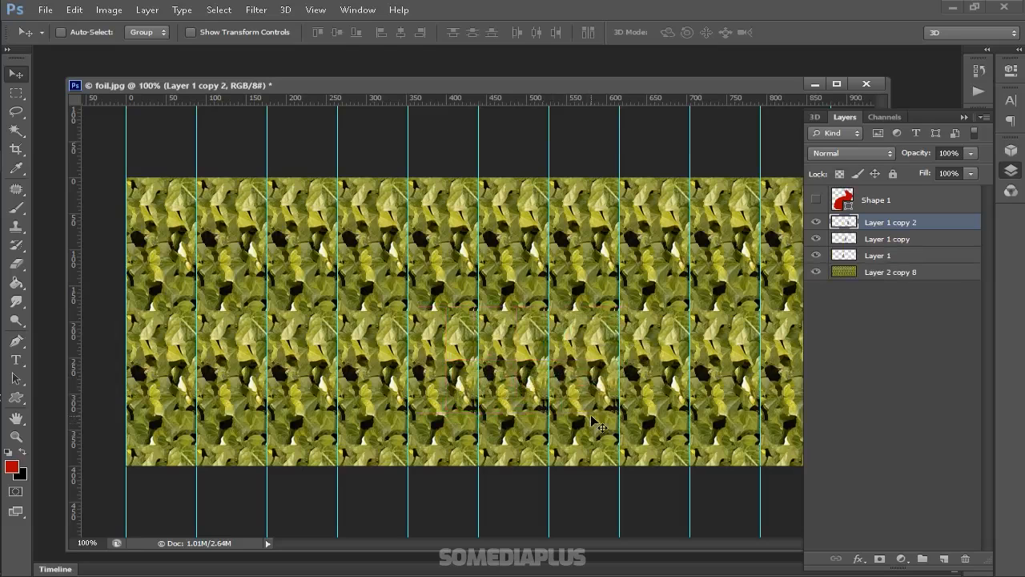
Add another duplicate of the leaf piece in the eighth strip, nudged left by 4 px.
{"action": "key", "text": "ctrl+j"}
{"action": "left_click_drag", "start_coordinate": [576, 403], "coordinate": [653, 393]}
{"action": "key", "text": "Left"}
{"action": "key", "text": "Left"}
{"action": "key", "text": "Left"}
{"action": "key", "text": "Left"}
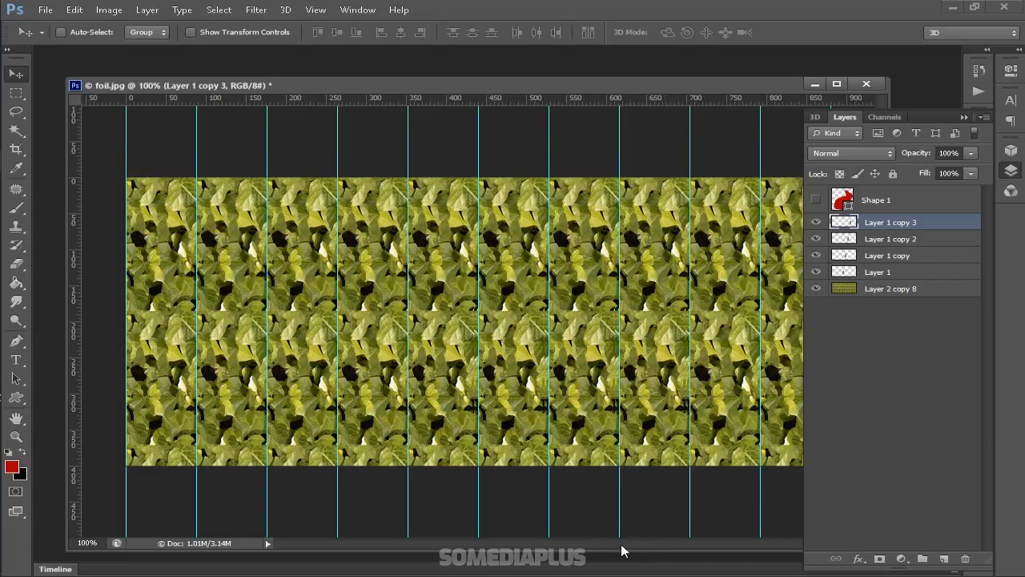
Place two more duplicates of the leaf piece in the ninth and tenth strips.
{"action": "left_click_drag", "start_coordinate": [533, 87], "coordinate": [503, 87]}
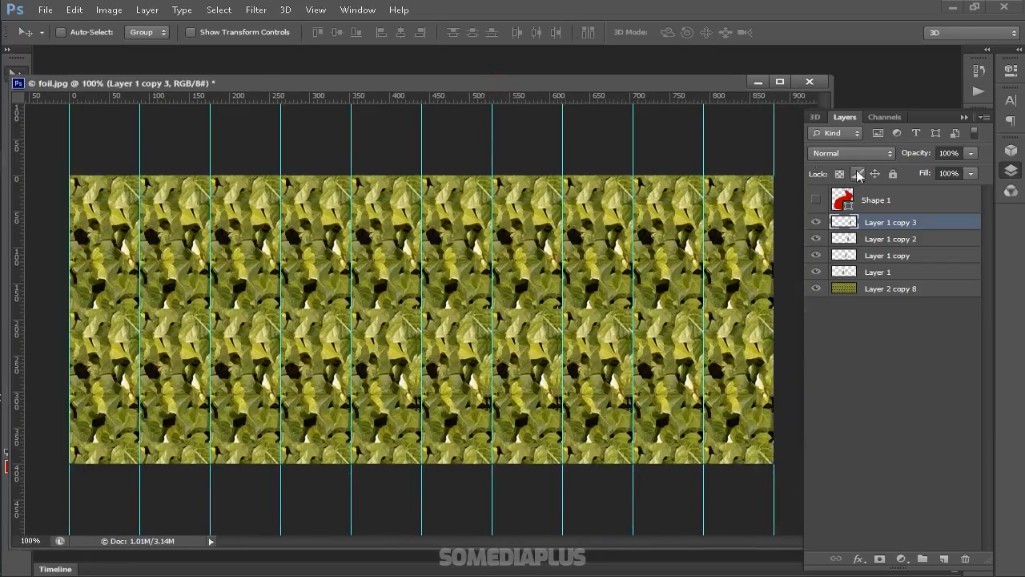
{"action": "key", "text": "ctrl+j"}
{"action": "left_click_drag", "start_coordinate": [499, 350], "coordinate": [673, 422]}
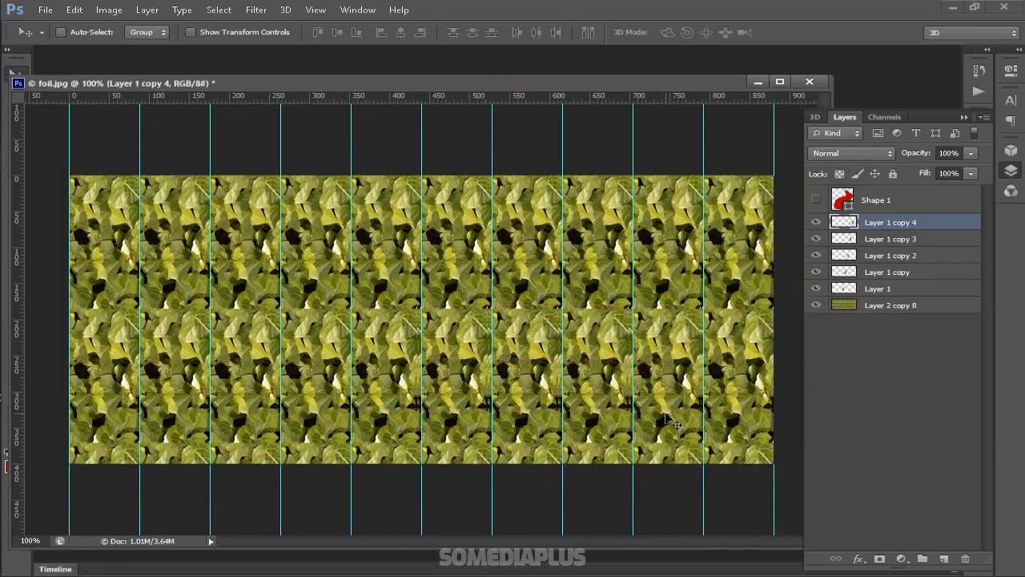
{"action": "key", "text": "ctrl+j"}
{"action": "left_click_drag", "start_coordinate": [705, 344], "coordinate": [738, 431]}
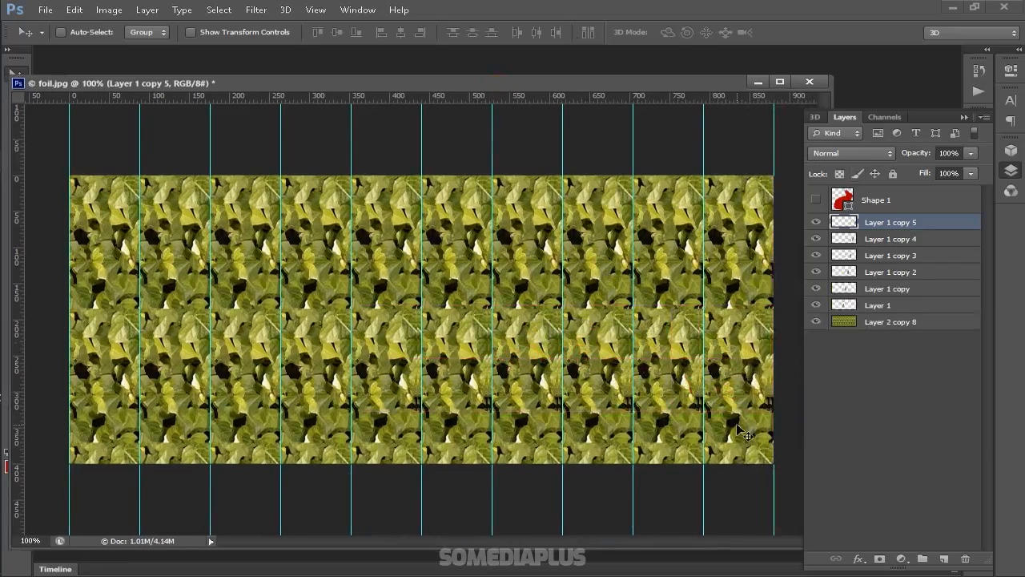
{"action": "left_click", "coordinate": [871, 322], "text": "shift"}
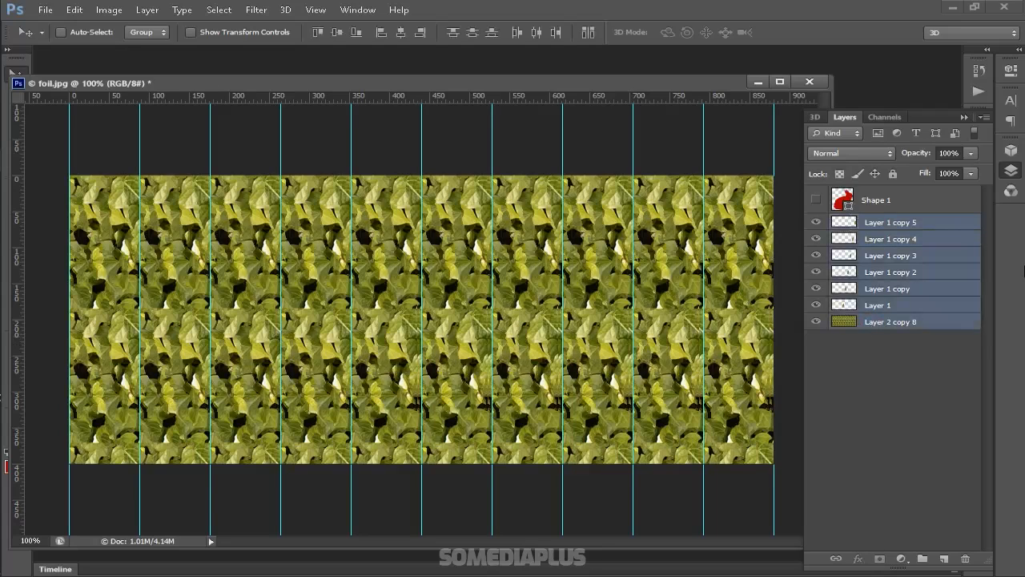
{"action": "key", "text": "ctrl+e"}
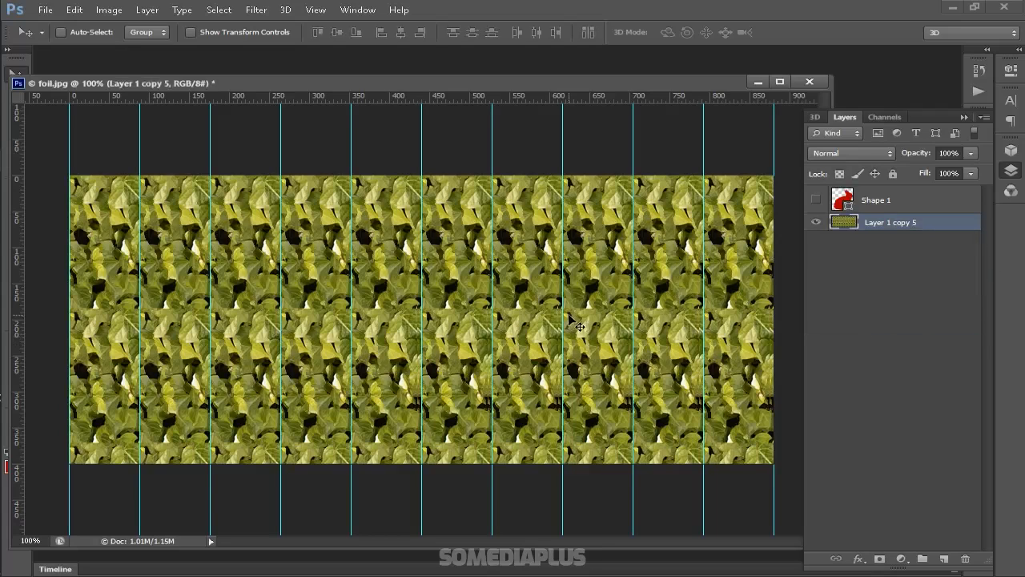
{"action": "key", "text": "ctrl+z"}
Hide the full leaf background layer and move the nearby guides onto the straight edges of the first two leaf pieces.
{"action": "left_click", "coordinate": [881, 306]}
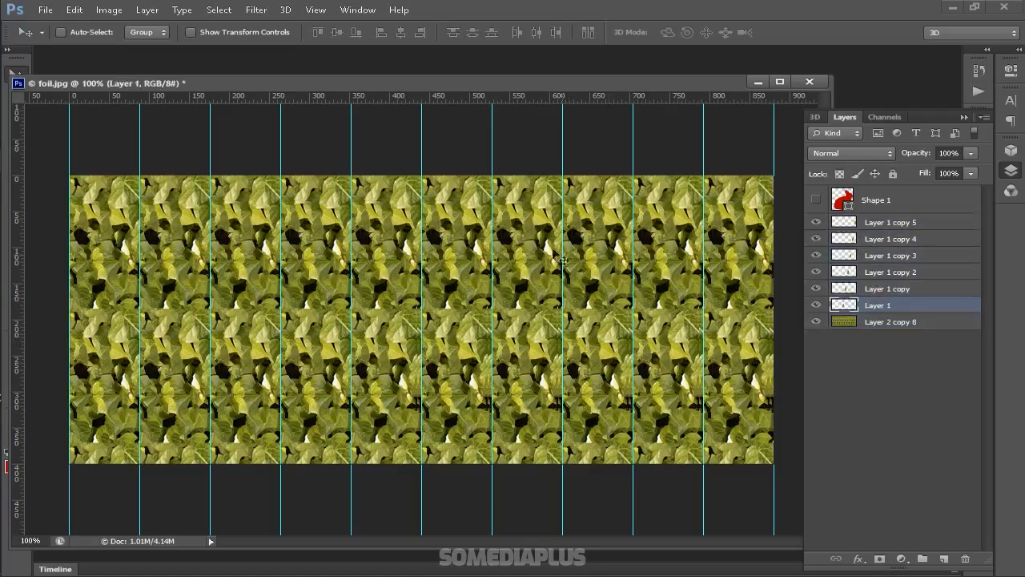
{"action": "left_click", "coordinate": [813, 335]}
{"action": "left_click", "coordinate": [816, 321]}
{"action": "left_click", "coordinate": [865, 309]}
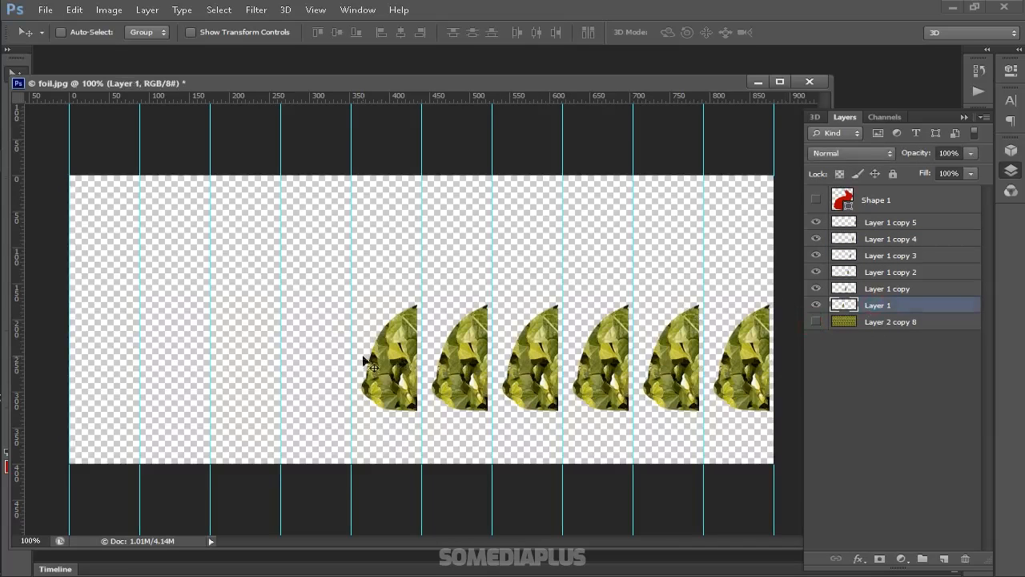
{"action": "left_click_drag", "start_coordinate": [421, 365], "coordinate": [416, 364]}
{"action": "left_click", "coordinate": [890, 287]}
{"action": "left_click_drag", "start_coordinate": [492, 347], "coordinate": [488, 350]}
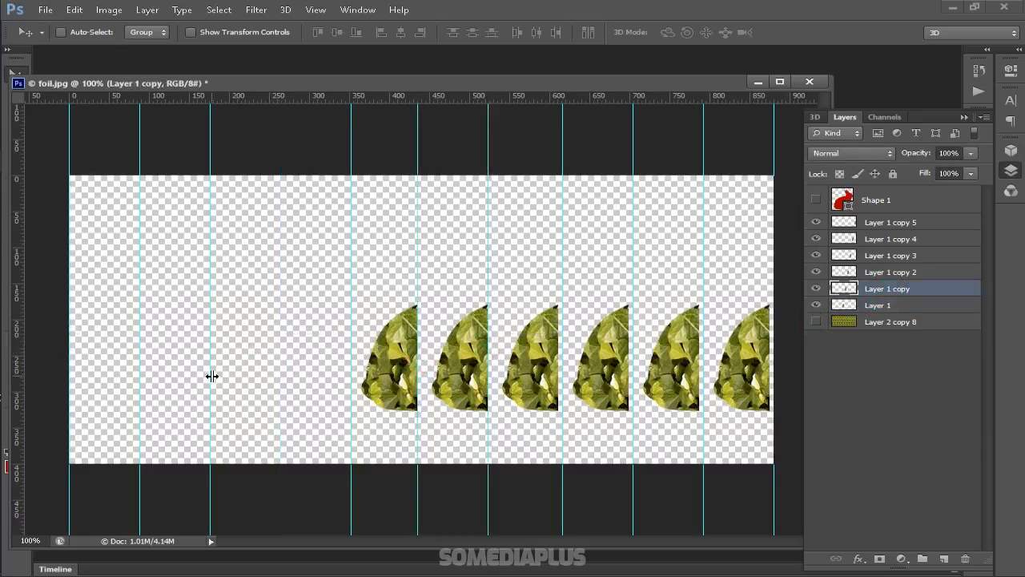
Remove the unneeded guides over the first strips and move the remaining ones onto the straight edges of the other leaf pieces.
{"action": "left_click_drag", "start_coordinate": [141, 379], "coordinate": [141, 95]}
{"action": "left_click", "coordinate": [881, 272]}
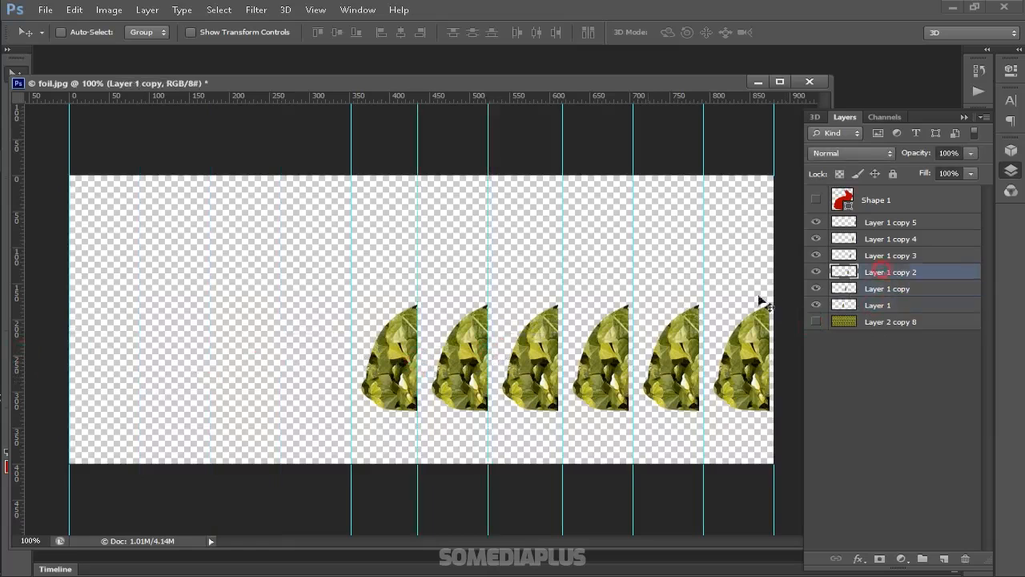
{"action": "left_click_drag", "start_coordinate": [560, 353], "coordinate": [558, 353]}
{"action": "left_click", "coordinate": [872, 256]}
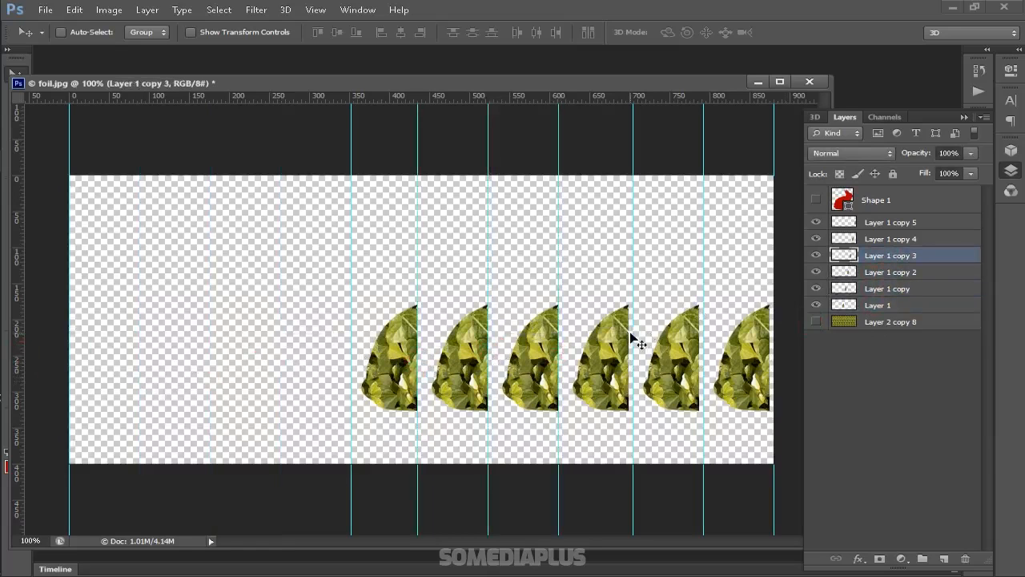
{"action": "left_click", "coordinate": [878, 239]}
{"action": "left_click_drag", "start_coordinate": [703, 321], "coordinate": [699, 321]}
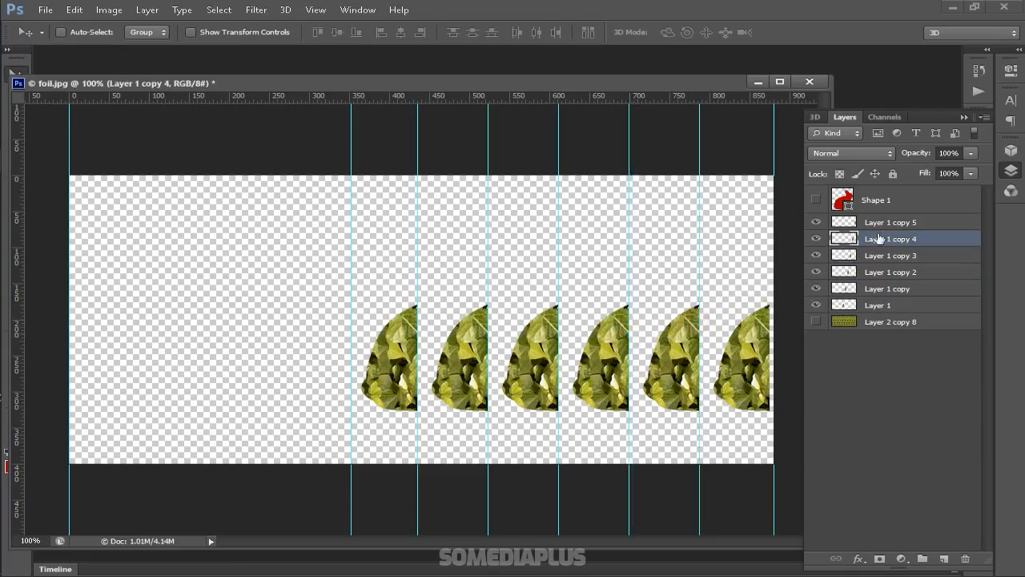
{"action": "left_click", "coordinate": [880, 222]}
{"action": "left_click_drag", "start_coordinate": [770, 193], "coordinate": [770, 193]}
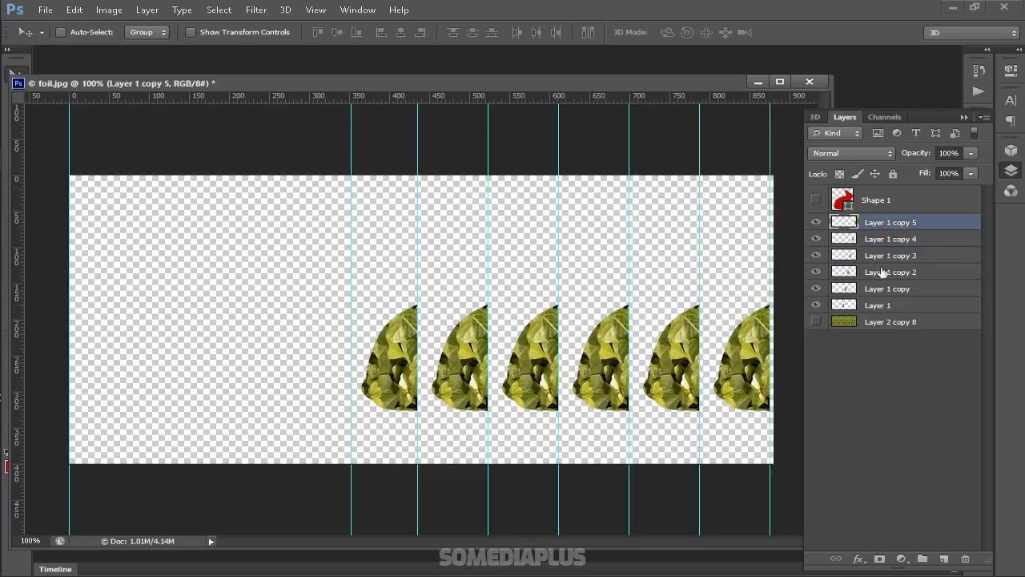
Show the full leaf background layer and merge it with all the leaf pieces into one layer.
{"action": "left_click", "coordinate": [815, 324]}
{"action": "left_click", "coordinate": [884, 324], "text": "shift"}
{"action": "key", "text": "ctrl+e"}
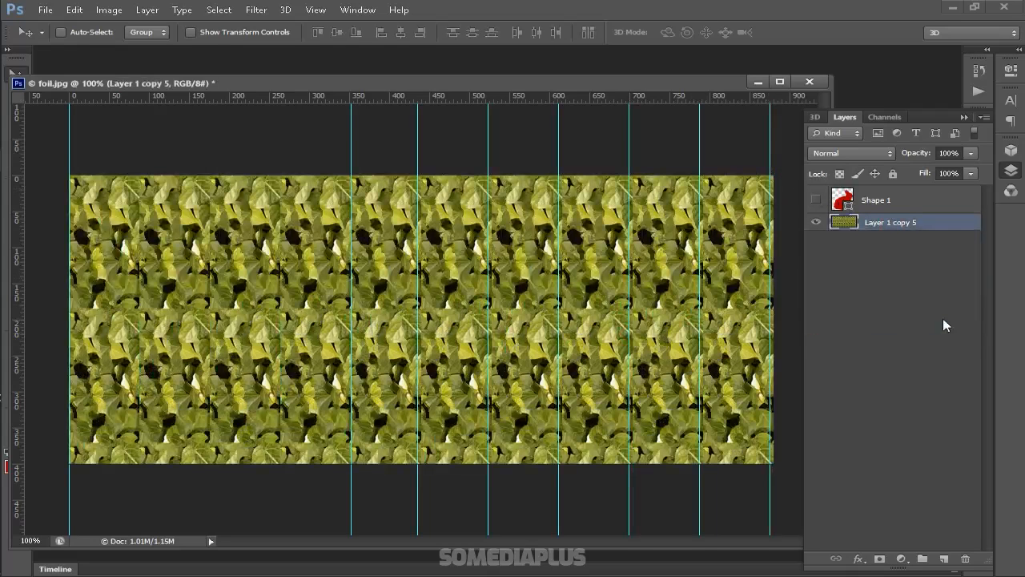
Show the rabbit shape, load its outline as a selection on the leaf layer and trim it to the sixth strip between the guides.
{"action": "key", "text": "ctrl+semicolon"}
{"action": "left_click", "coordinate": [817, 202]}
{"action": "key", "text": "ctrl+semicolon"}
{"action": "left_click", "coordinate": [841, 206], "text": "ctrl"}
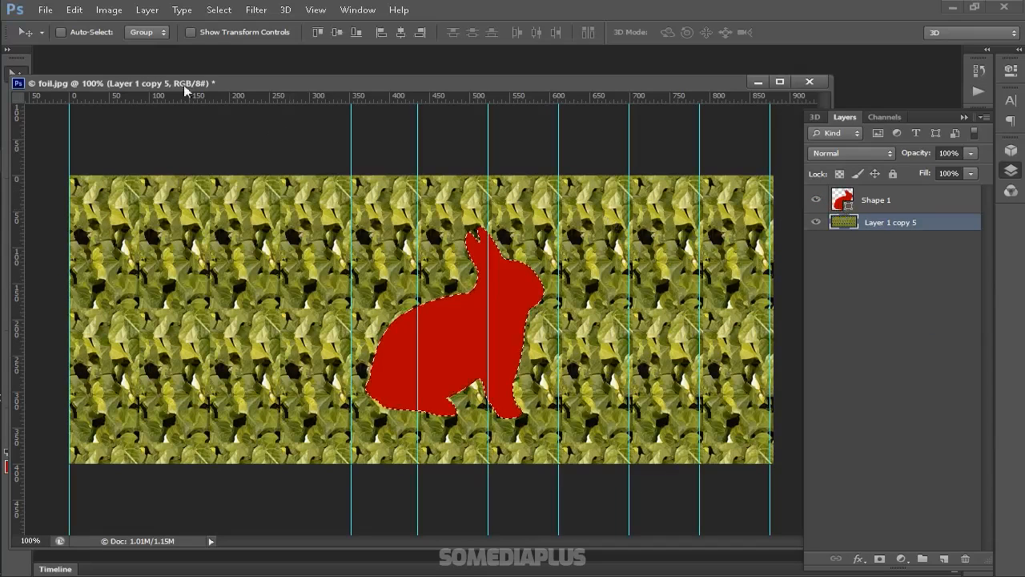
{"action": "left_click_drag", "start_coordinate": [104, 82], "coordinate": [130, 87]}
{"action": "left_click", "coordinate": [17, 93]}
{"action": "left_click_drag", "start_coordinate": [359, 185], "coordinate": [441, 437]}
{"action": "left_click_drag", "start_coordinate": [583, 443], "coordinate": [509, 193]}
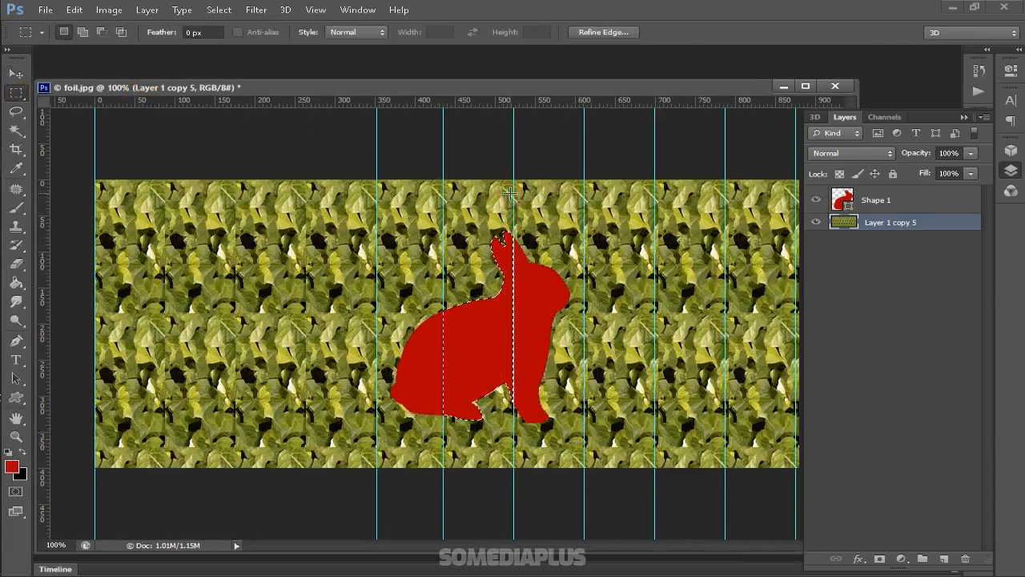
With the rabbit shape hidden, copy the selected leaf area to a new layer and nudge it left by 5 px.
{"action": "left_click", "coordinate": [814, 203]}
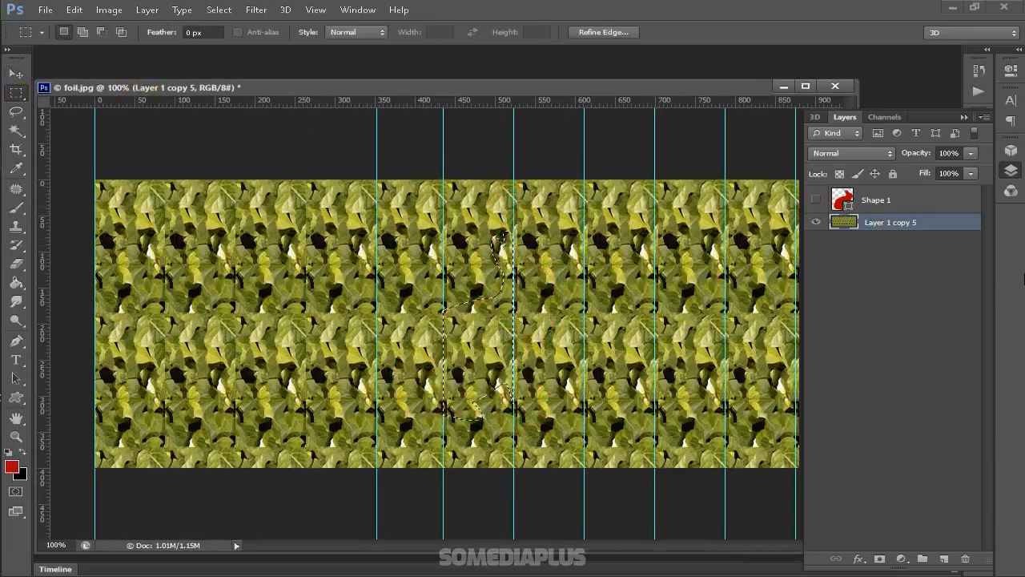
{"action": "key", "text": "ctrl+j"}
{"action": "key", "text": "ctrl+h"}
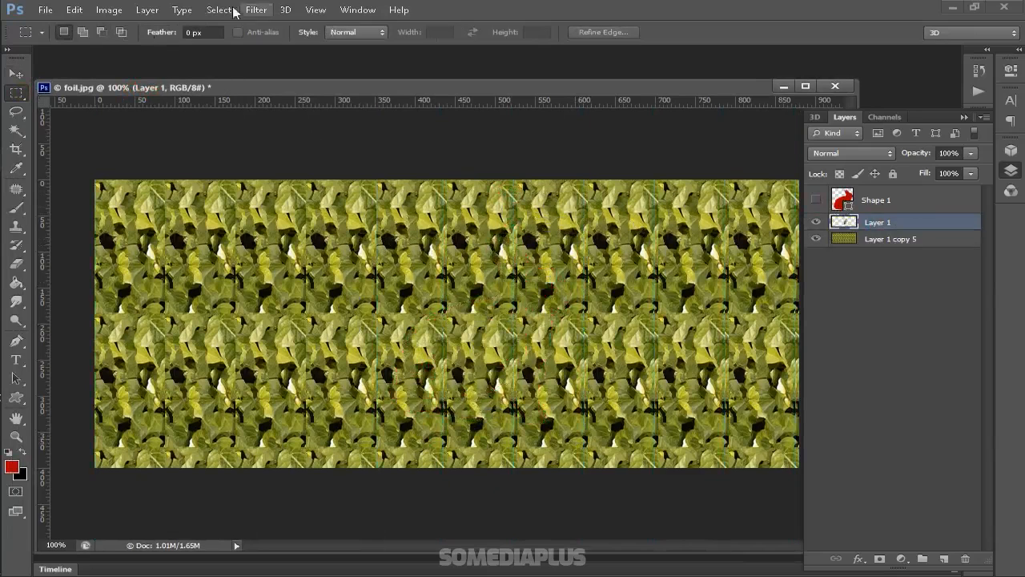
{"action": "left_click", "coordinate": [20, 74]}
{"action": "key", "text": "Left"}
{"action": "key", "text": "Left"}
{"action": "key", "text": "Left"}
{"action": "key", "text": "Left"}
{"action": "key", "text": "Left"}
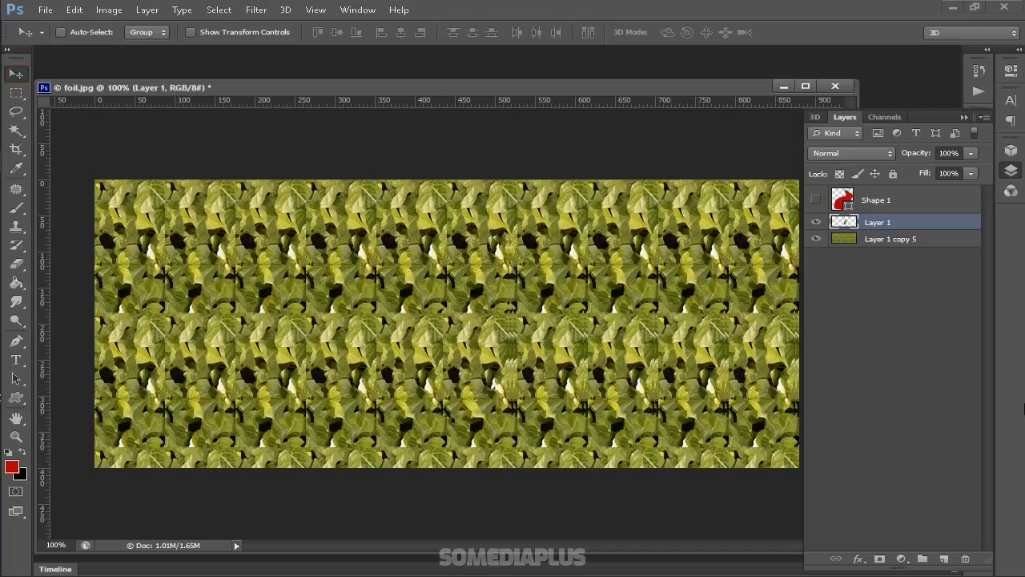
Duplicate the rabbit's middle piece into the seventh strip and nudge it left by 1 px.
{"action": "key", "text": "ctrl+h"}
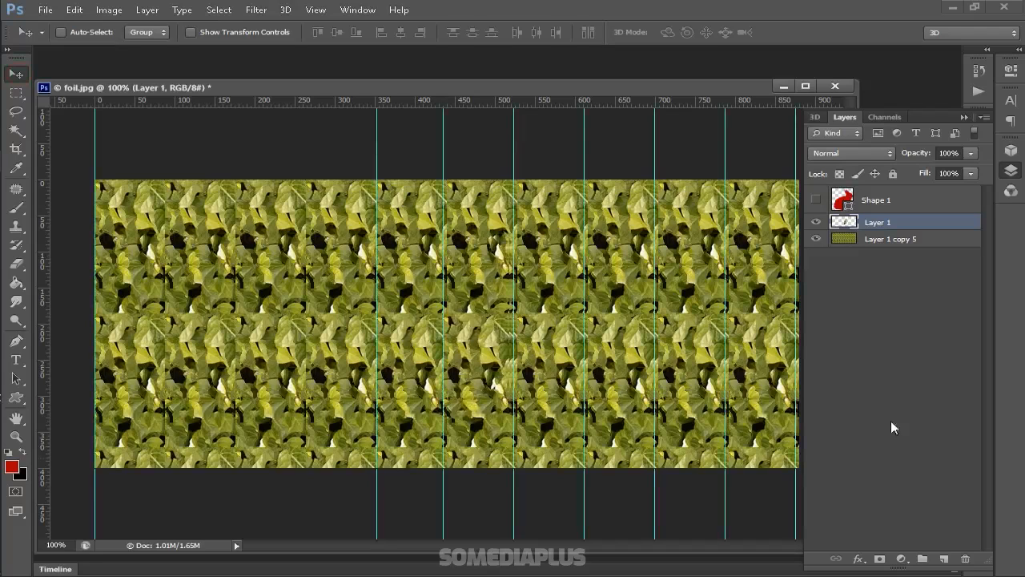
{"action": "key", "text": "ctrl+j"}
{"action": "left_click_drag", "start_coordinate": [486, 397], "coordinate": [565, 396]}
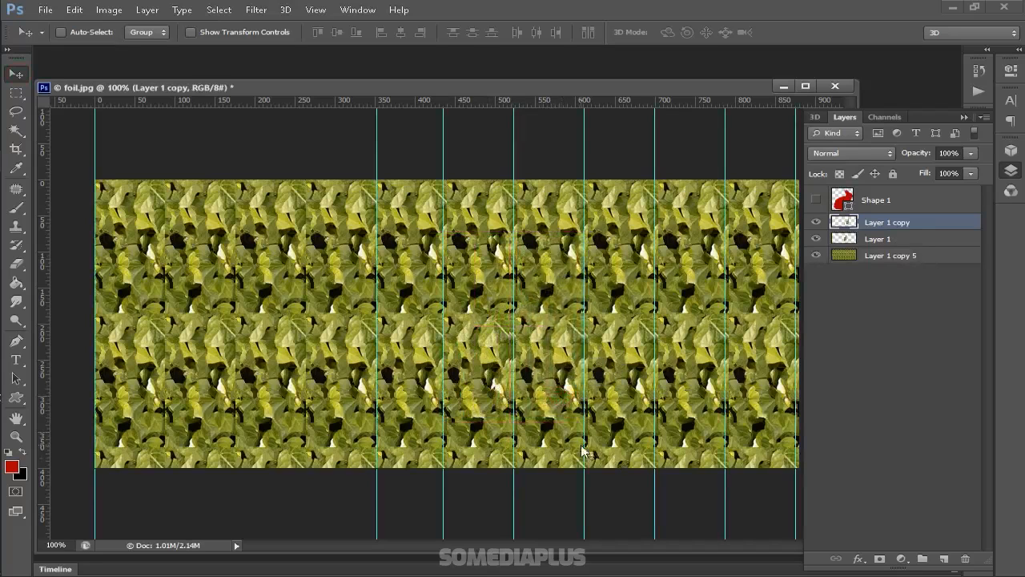
{"action": "key", "text": "Left"}
Place three more duplicates of the rabbit's middle piece in the eighth, ninth and tenth strips.
{"action": "key", "text": "ctrl+j"}
{"action": "left_click_drag", "start_coordinate": [558, 410], "coordinate": [633, 415]}
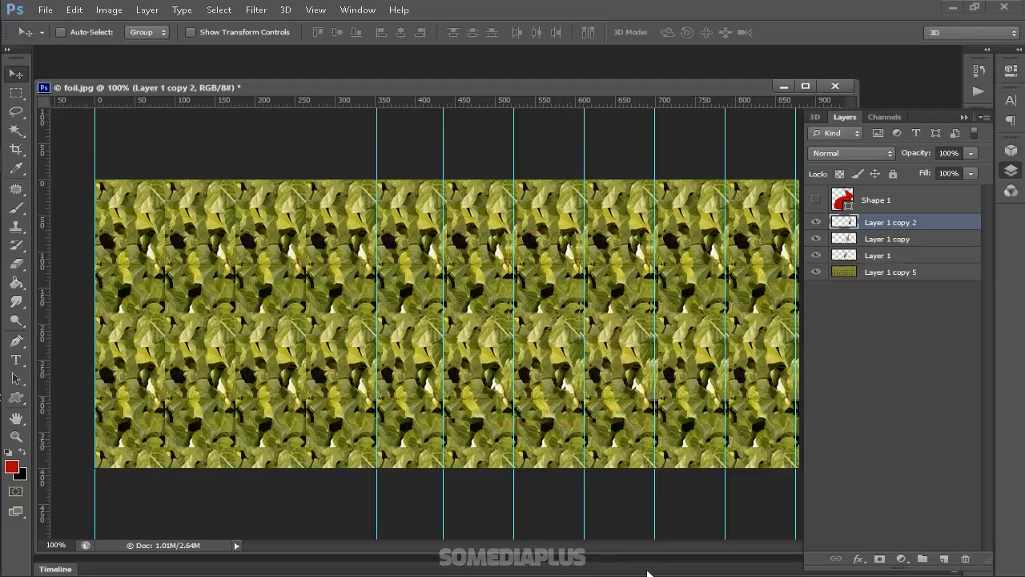
{"action": "key", "text": "ctrl+j"}
{"action": "left_click_drag", "start_coordinate": [650, 385], "coordinate": [693, 378]}
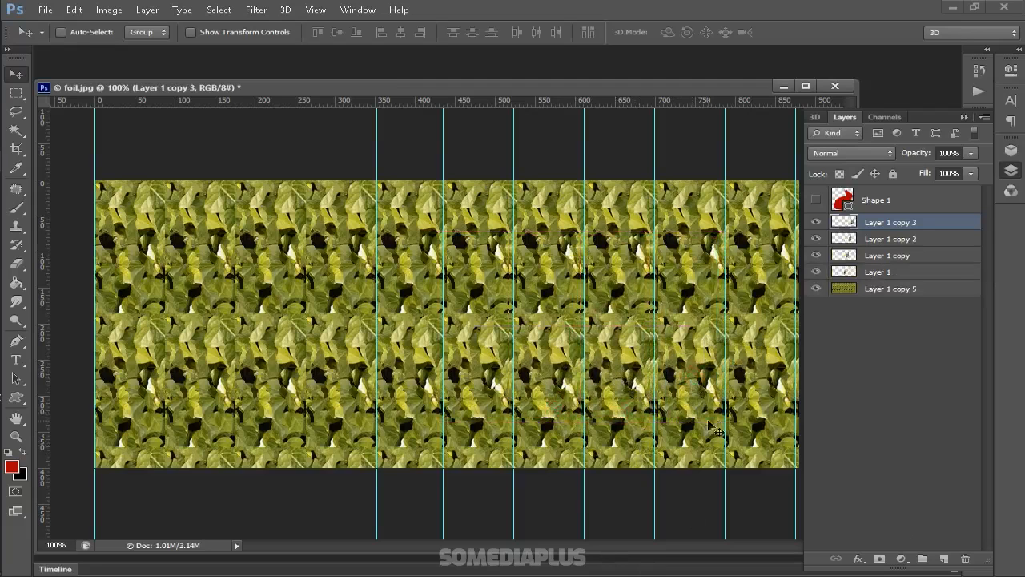
{"action": "left_click_drag", "start_coordinate": [571, 89], "coordinate": [503, 84]}
{"action": "key", "text": "ctrl+j"}
{"action": "left_click_drag", "start_coordinate": [623, 352], "coordinate": [693, 349]}
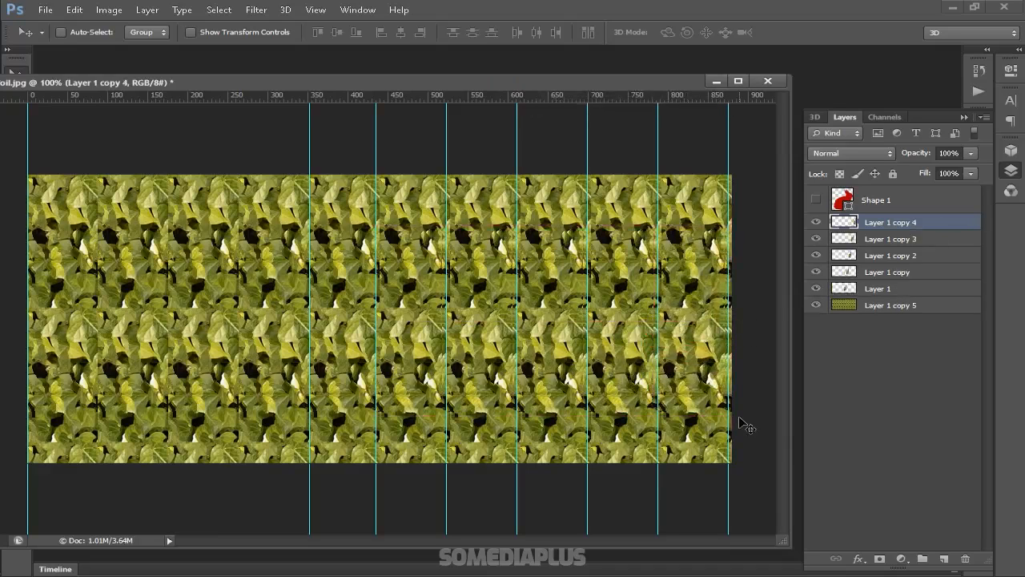
With the leaf background hidden, move a guide onto the first middle piece's straight edge and remove the unneeded guide before it.
{"action": "left_click", "coordinate": [816, 308]}
{"action": "left_click", "coordinate": [857, 287]}
{"action": "left_click_drag", "start_coordinate": [376, 313], "coordinate": [13, 264]}
{"action": "left_click_drag", "start_coordinate": [222, 84], "coordinate": [324, 86]}
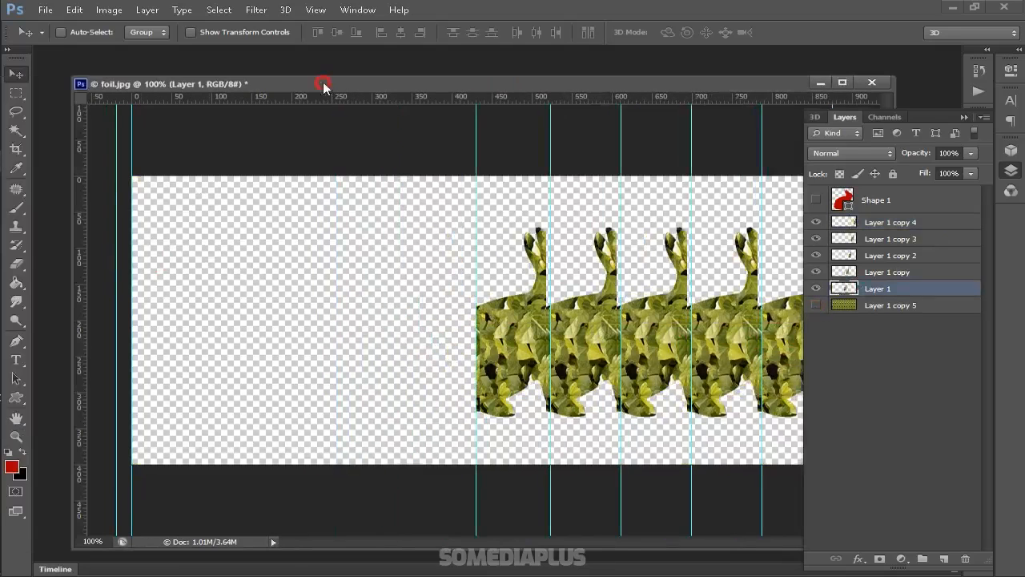
{"action": "left_click_drag", "start_coordinate": [6, 189], "coordinate": [7, 189]}
{"action": "left_click_drag", "start_coordinate": [406, 80], "coordinate": [320, 79]}
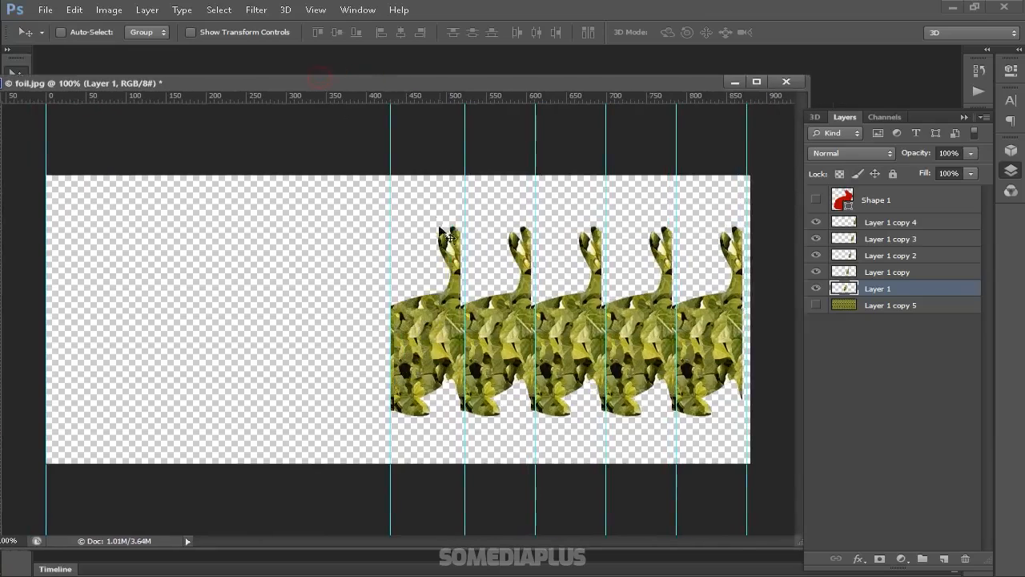
Move the remaining five guides onto the straight edges of the rabbit's repeated middle pieces.
{"action": "left_click_drag", "start_coordinate": [464, 280], "coordinate": [460, 279]}
{"action": "left_click", "coordinate": [880, 271]}
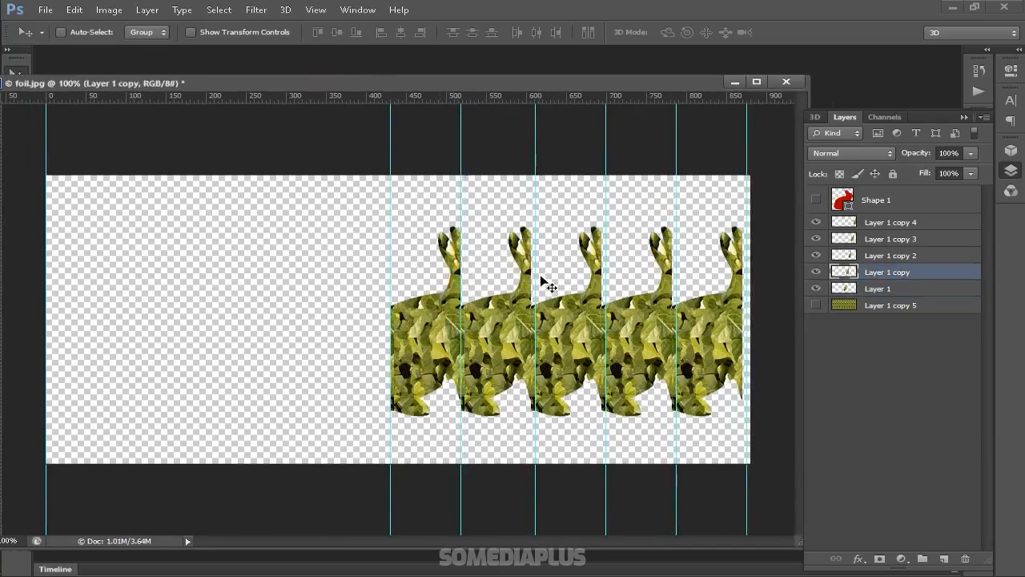
{"action": "left_click_drag", "start_coordinate": [534, 278], "coordinate": [530, 278]}
{"action": "left_click", "coordinate": [877, 254]}
{"action": "left_click_drag", "start_coordinate": [606, 277], "coordinate": [602, 274]}
{"action": "left_click", "coordinate": [871, 238]}
{"action": "left_click_drag", "start_coordinate": [677, 275], "coordinate": [672, 275]}
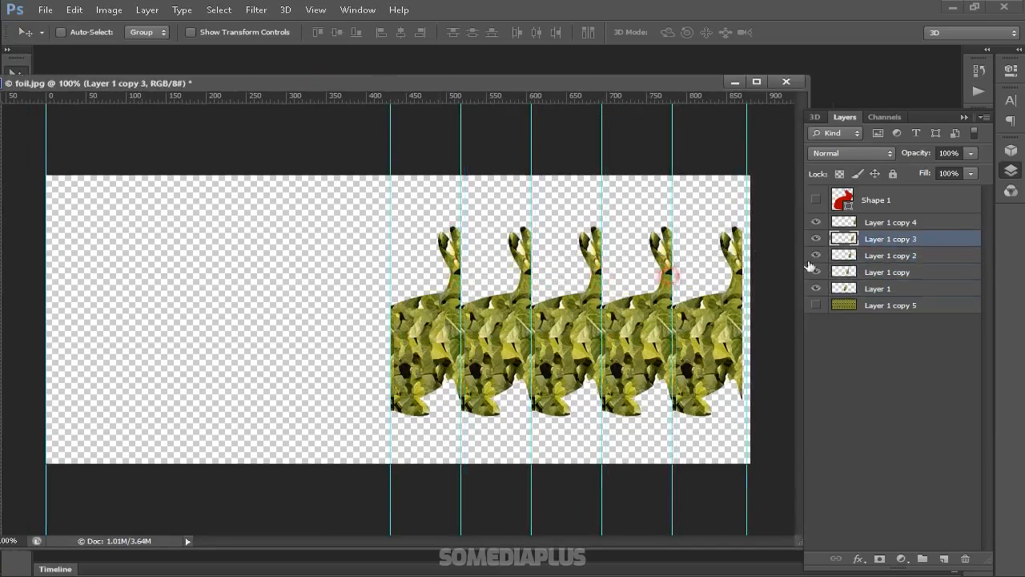
{"action": "left_click", "coordinate": [886, 223]}
{"action": "left_click_drag", "start_coordinate": [746, 255], "coordinate": [742, 250]}
Show the leaf background again and merge it with the five middle pieces into a single layer.
{"action": "left_click", "coordinate": [816, 305]}
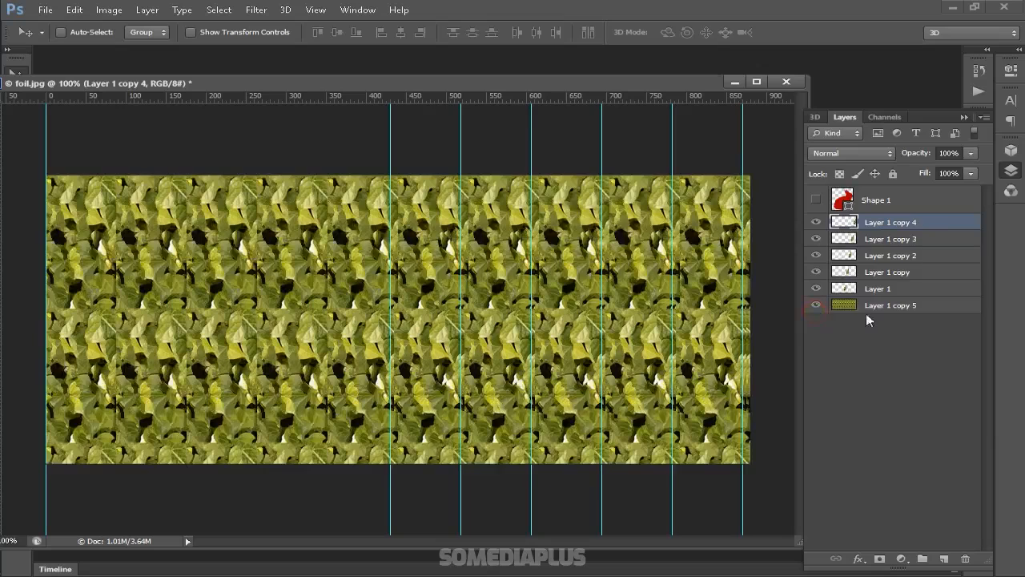
{"action": "left_click", "coordinate": [873, 310], "text": "shift"}
{"action": "key", "text": "ctrl+e"}
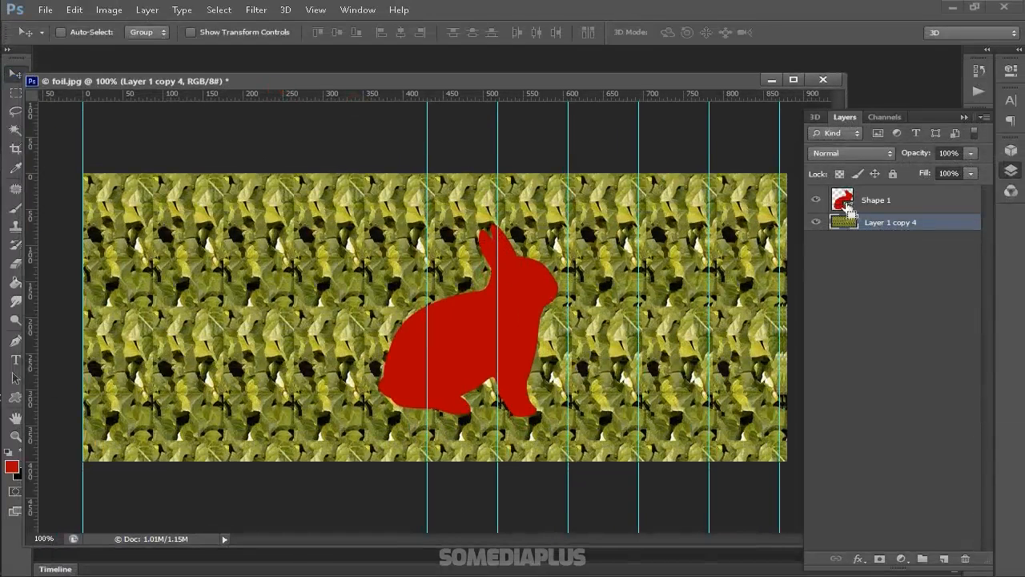
Load the rabbit shape's outline as a selection and subtract everything before the guide through its ears, keeping only the front part.
{"action": "left_click", "coordinate": [847, 210], "text": "ctrl"}
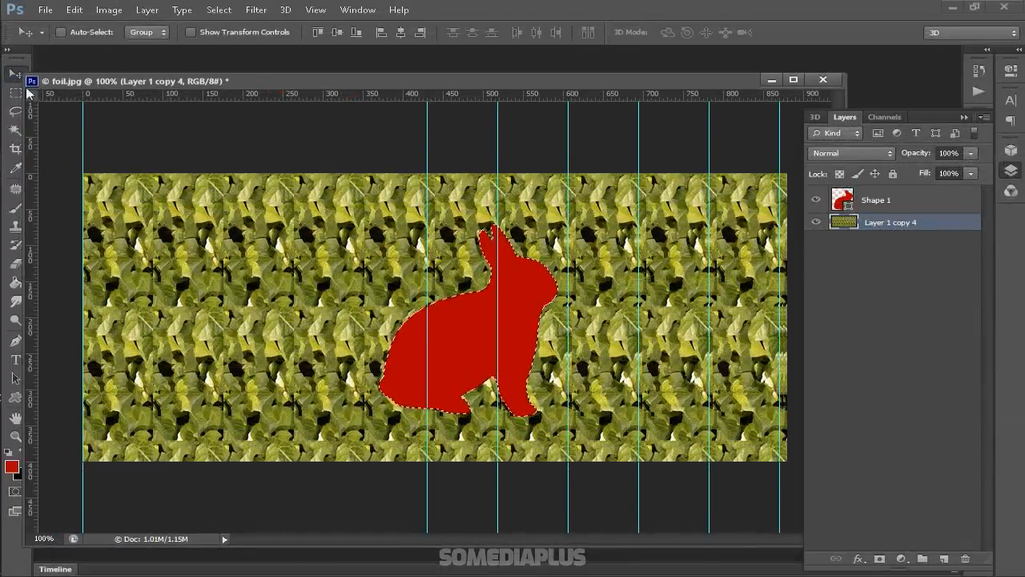
{"action": "key", "text": "m"}
{"action": "left_click_drag", "start_coordinate": [375, 217], "coordinate": [497, 453]}
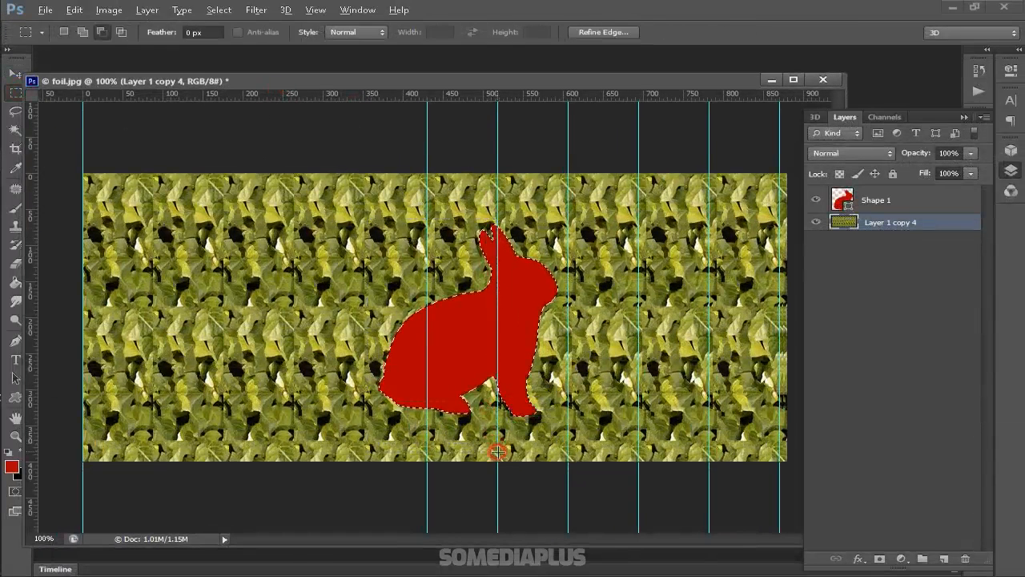
{"action": "left_click_drag", "start_coordinate": [366, 172], "coordinate": [498, 439]}
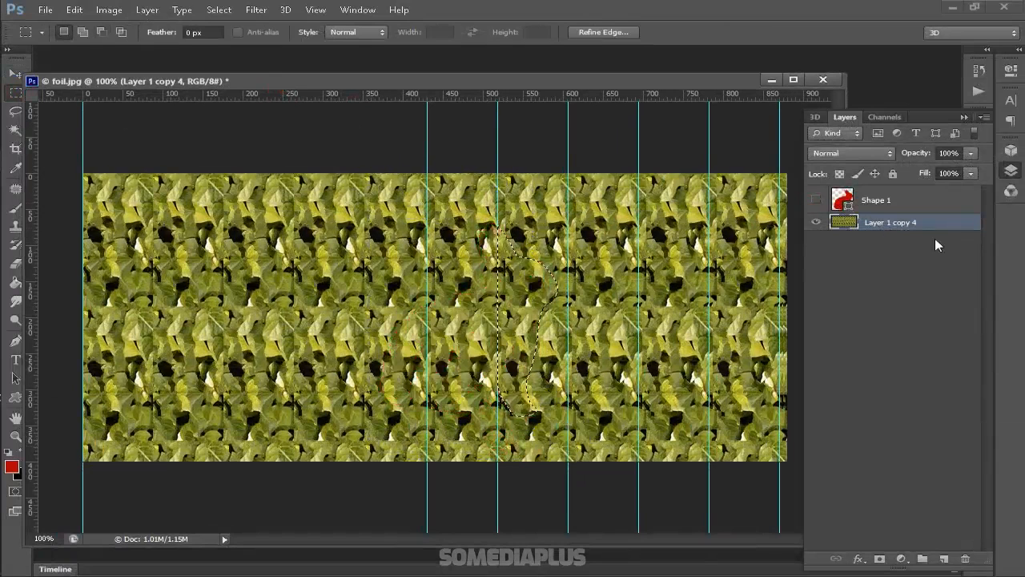
Copy the selected front part of the rabbit to a new layer and shift it slightly left of the guide.
{"action": "key", "text": "ctrl+j"}
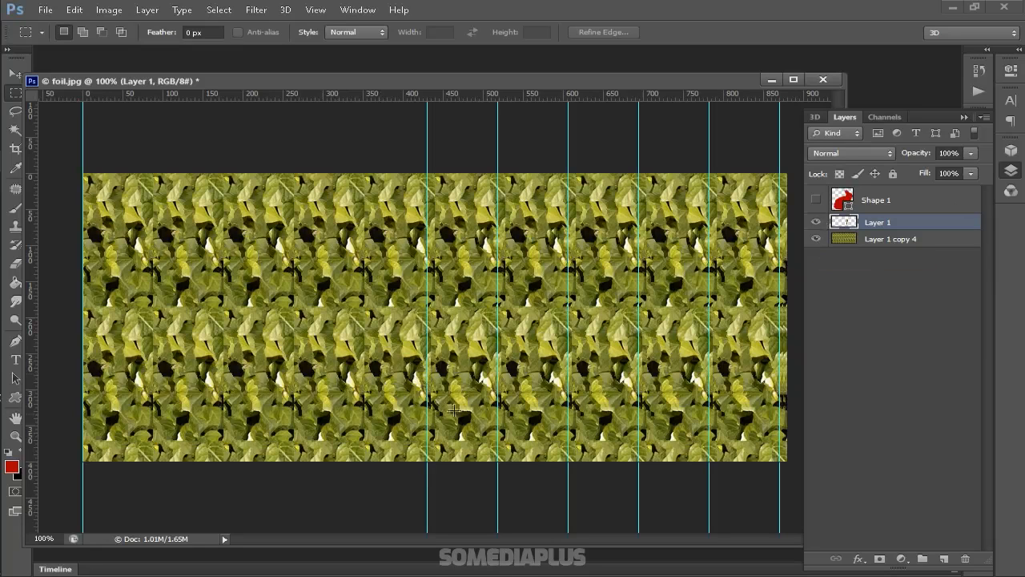
{"action": "key", "text": "v"}
{"action": "left_click_drag", "start_coordinate": [599, 374], "coordinate": [602, 378]}
{"action": "key", "text": "ctrl+semicolon"}
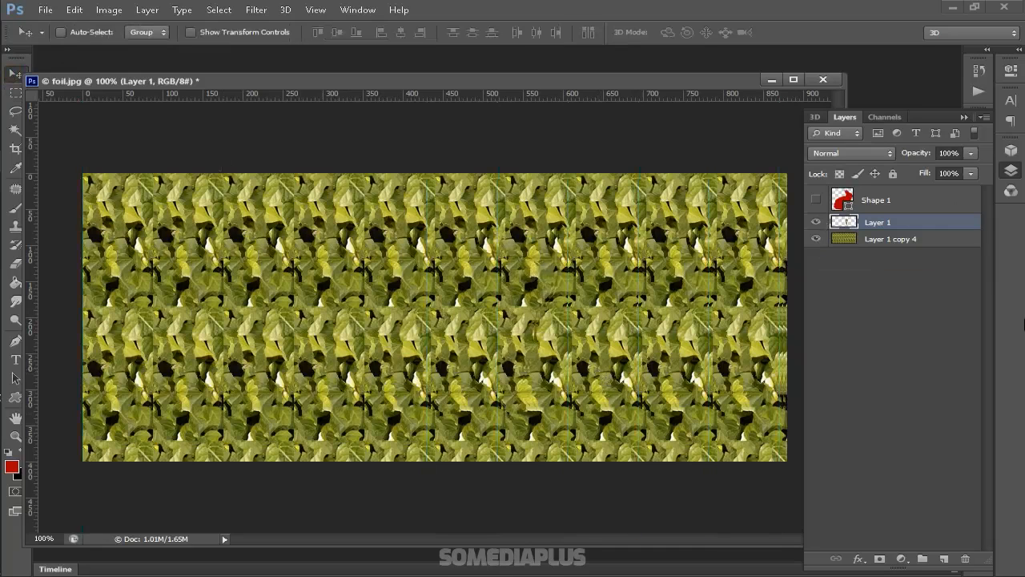
Duplicate the rabbit's front piece, hide the leaf background and place the duplicate in the eighth strip, slightly left of its guide.
{"action": "key", "text": "ctrl+semicolon"}
{"action": "key", "text": "ctrl+j"}
{"action": "mouse_move", "coordinate": [455, 376]}
{"action": "left_mouse_down"}
{"action": "mouse_move", "coordinate": [480, 371]}
{"action": "mouse_move", "coordinate": [463, 380]}
{"action": "left_mouse_up"}
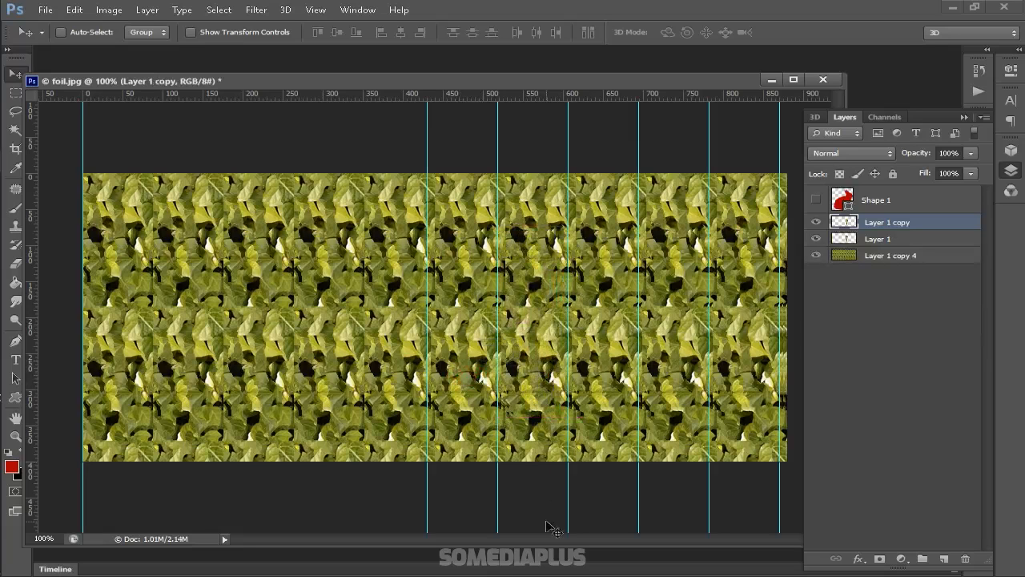
{"action": "key", "text": "ctrl+minus"}
{"action": "left_click", "coordinate": [817, 255]}
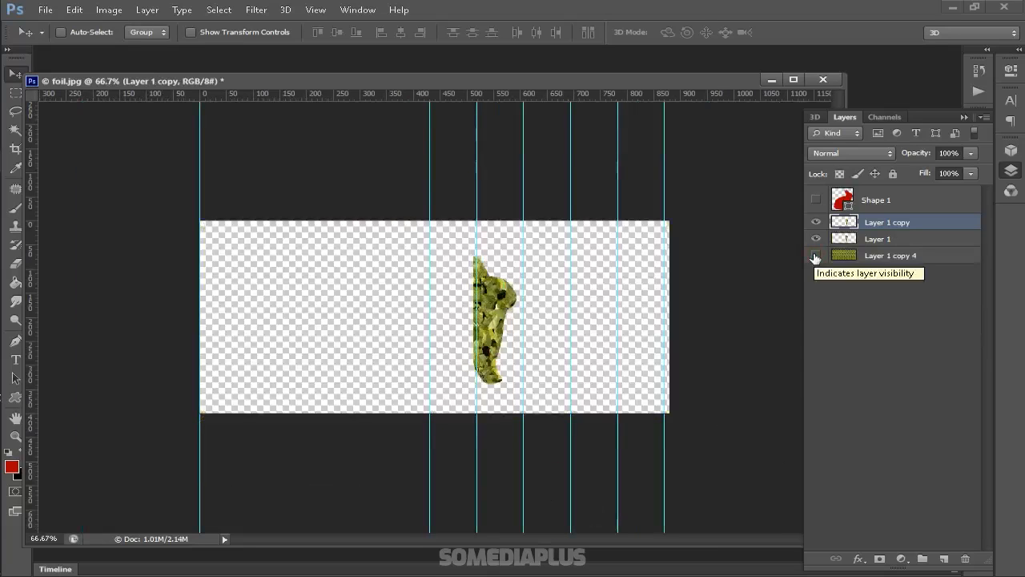
{"action": "left_click_drag", "start_coordinate": [489, 335], "coordinate": [538, 335]}
{"action": "left_click_drag", "start_coordinate": [536, 283], "coordinate": [534, 282]}
{"action": "key", "text": "ctrl+plus"}
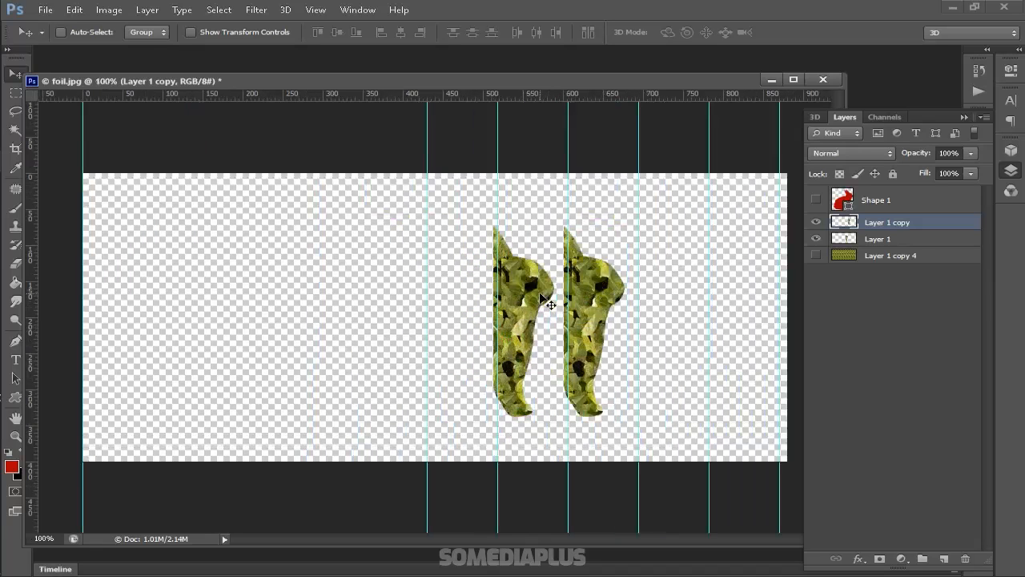
Place two more duplicates of the rabbit's front piece in the ninth and tenth strips at the same spacing.
{"action": "key", "text": "ctrl+j"}
{"action": "left_click_drag", "start_coordinate": [579, 339], "coordinate": [720, 320]}
{"action": "key", "text": "ctrl+j"}
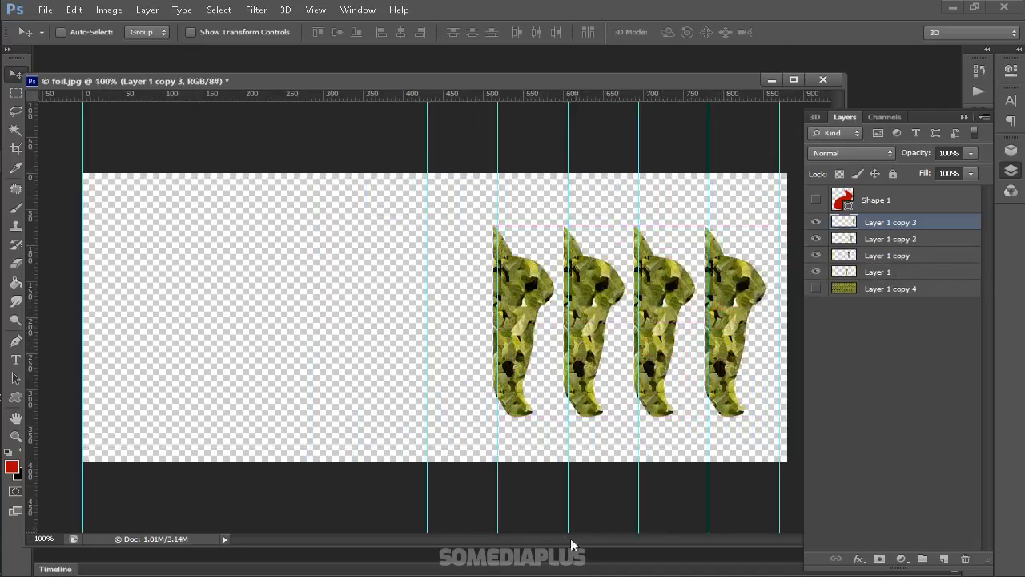
Add a last duplicate of the front piece at the image's right edge and nudge it left to match the spacing.
{"action": "left_click_drag", "start_coordinate": [470, 78], "coordinate": [383, 73]}
{"action": "key", "text": "ctrl+j"}
{"action": "left_click_drag", "start_coordinate": [639, 340], "coordinate": [703, 323]}
{"action": "key", "text": "Left"}
{"action": "key", "text": "Left"}
{"action": "key", "text": "Left"}
{"action": "key", "text": "Left"}
{"action": "key", "text": "Left"}
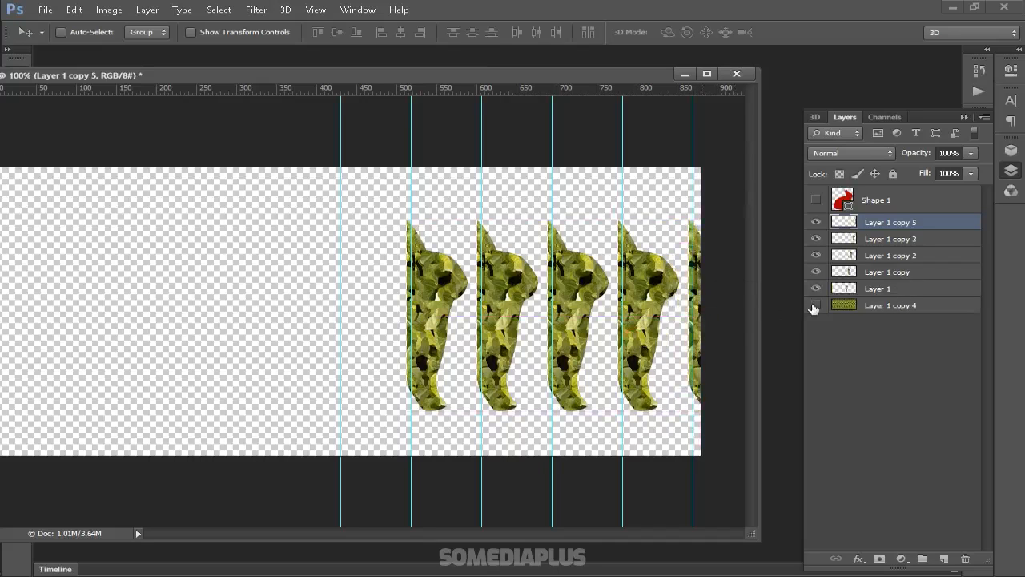
Show the full leaf background again and clear all guides from the image.
{"action": "left_click", "coordinate": [812, 305]}
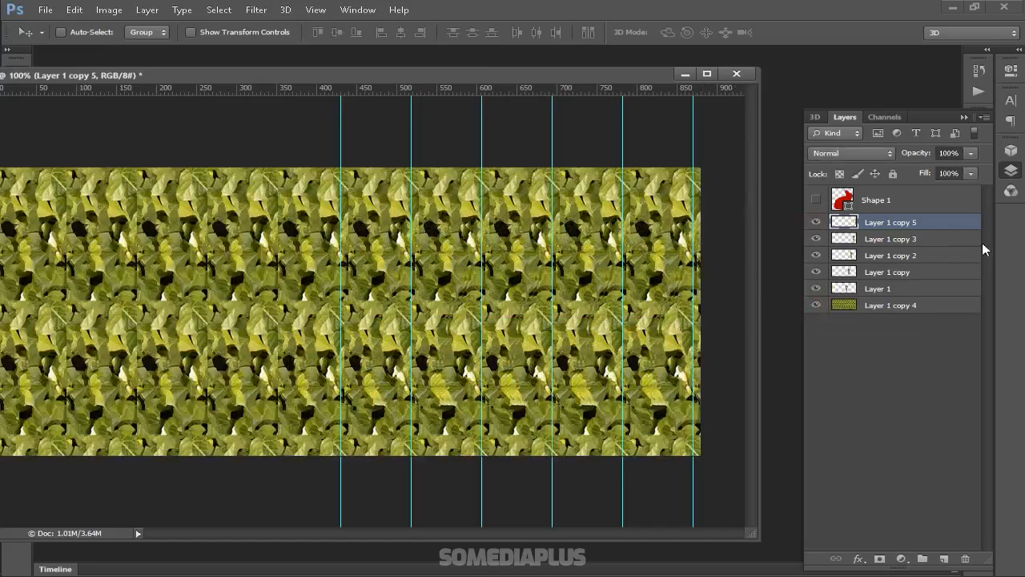
{"action": "key", "text": "ctrl+semicolon"}
{"action": "left_click_drag", "start_coordinate": [442, 75], "coordinate": [536, 78]}
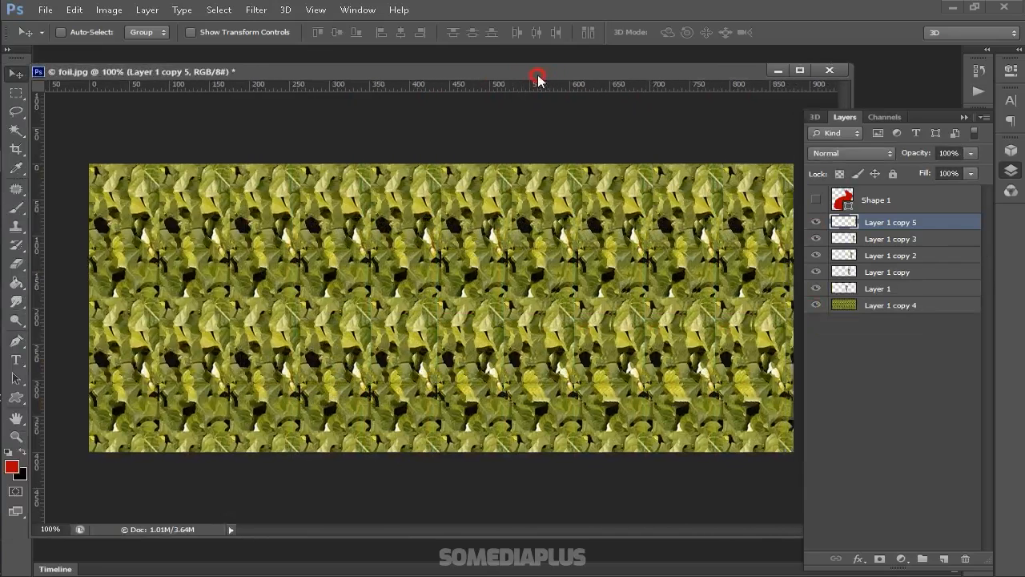
{"action": "key", "text": "ctrl+semicolon"}
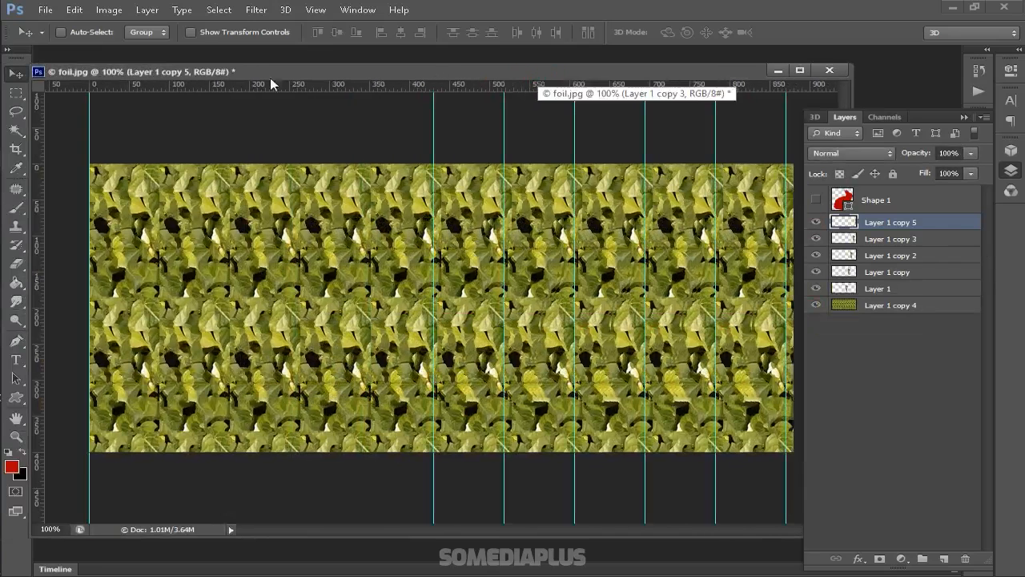
{"action": "left_click", "coordinate": [313, 9]}
{"action": "left_click", "coordinate": [393, 317]}
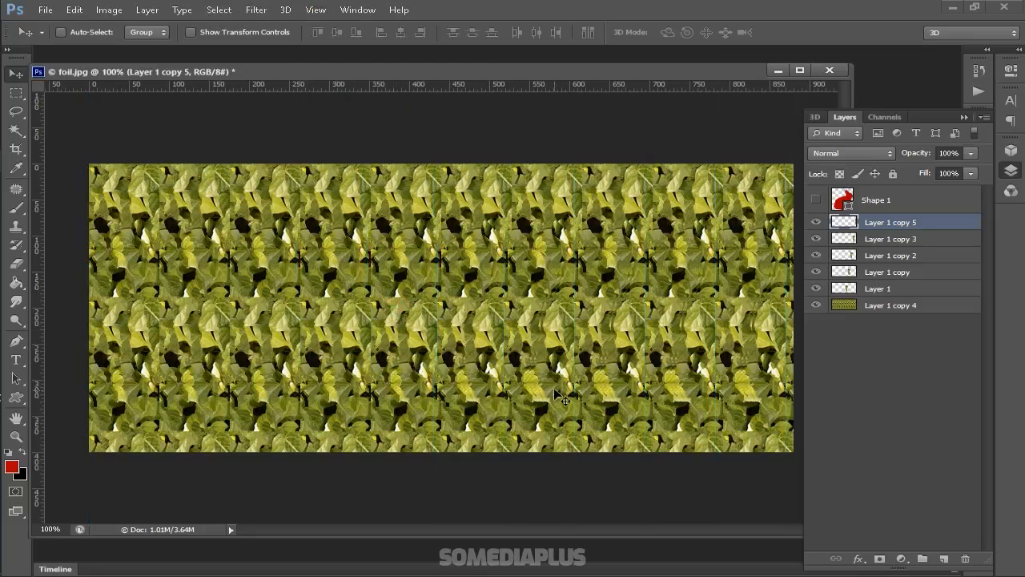
Merge the five rabbit front-piece layers with the leaf background, leaving the rabbit shape separate.
{"action": "left_click", "coordinate": [889, 288], "text": "shift"}
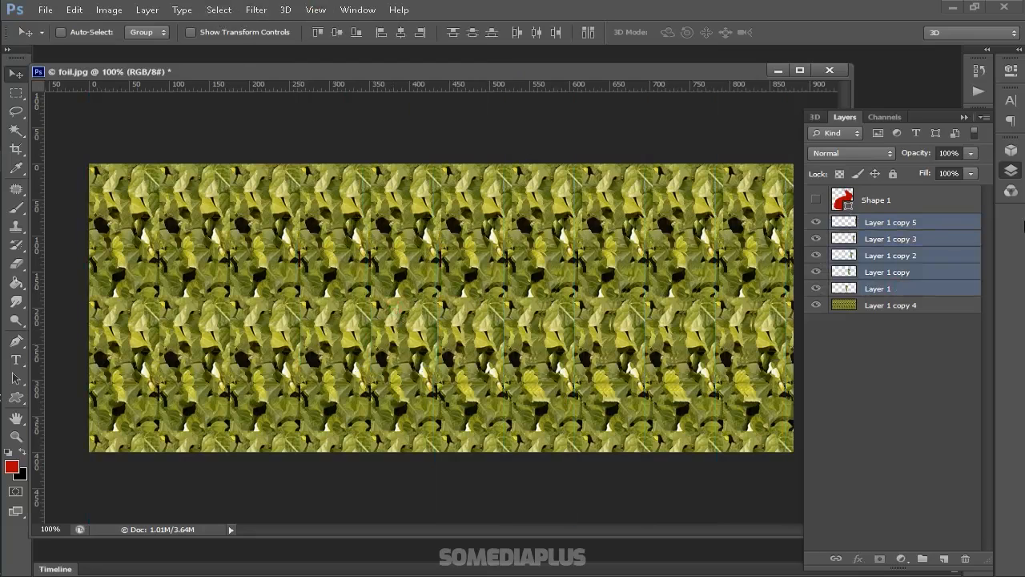
{"action": "left_click_drag", "start_coordinate": [816, 290], "coordinate": [820, 232]}
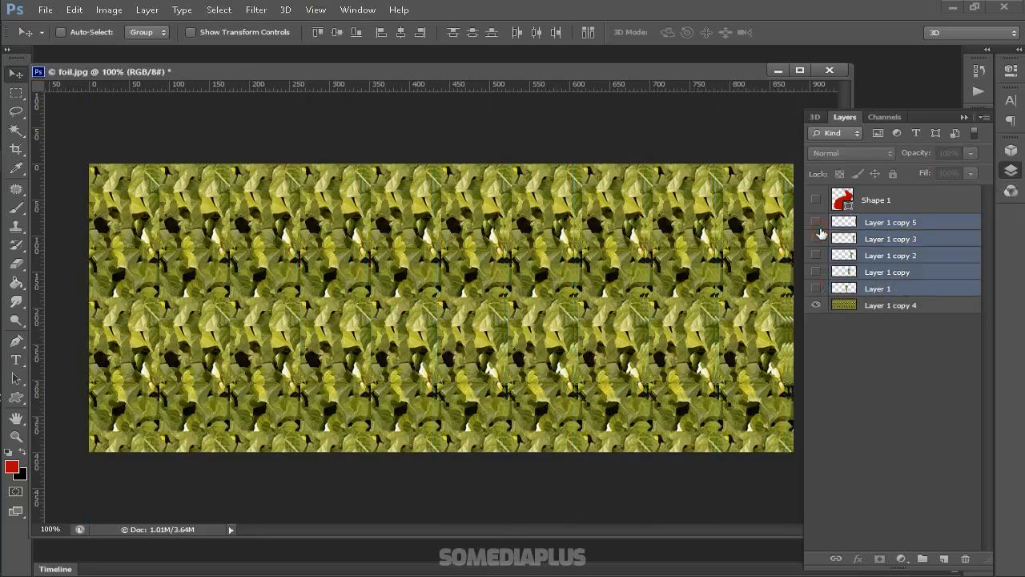
{"action": "left_click_drag", "start_coordinate": [816, 288], "coordinate": [820, 224]}
{"action": "left_click", "coordinate": [864, 308], "text": "shift"}
{"action": "key", "text": "ctrl+e"}
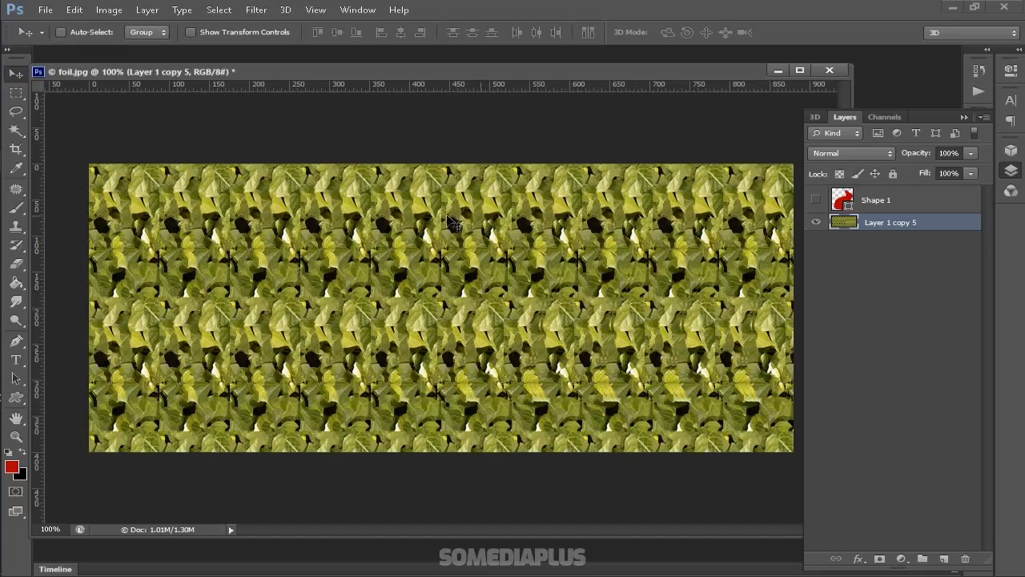
Examine the finished leaf stereogram at full-window size with the panels out of the way.
{"action": "left_click", "coordinate": [798, 71]}
{"action": "left_click", "coordinate": [965, 118]}
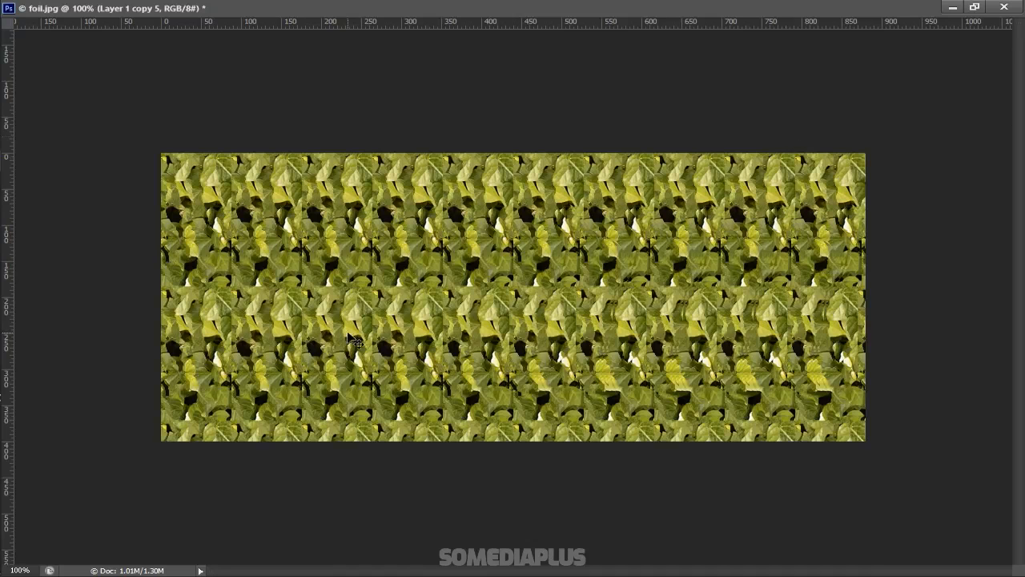
{"action": "key", "text": "ctrl+minus"}
{"action": "key", "text": "ctrl+plus"}
{"action": "key", "text": "f"}
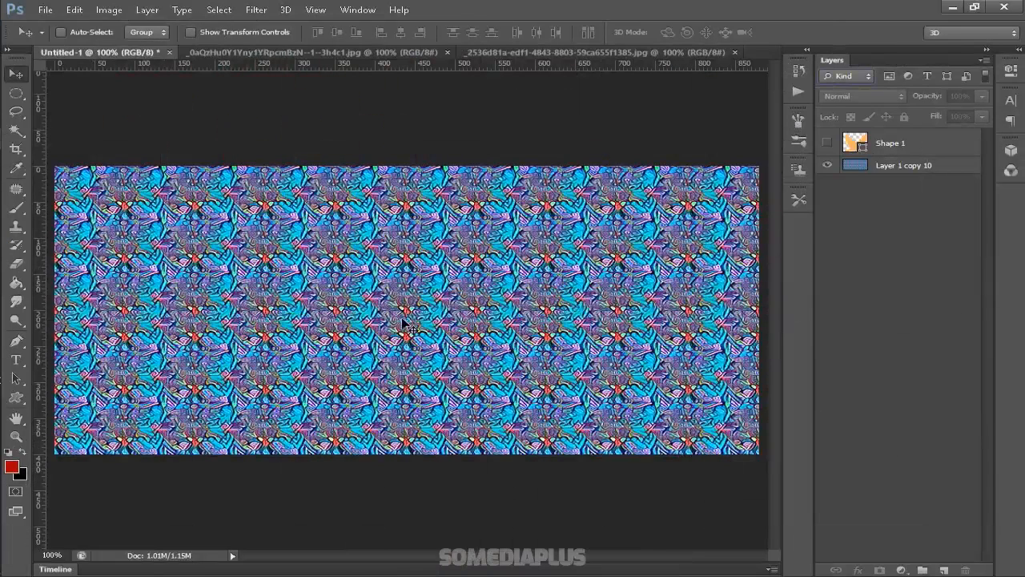
In the blue pattern document, show the guides and the hidden bird shape, and view the available custom shapes.
{"action": "key", "text": "ctrl+h"}
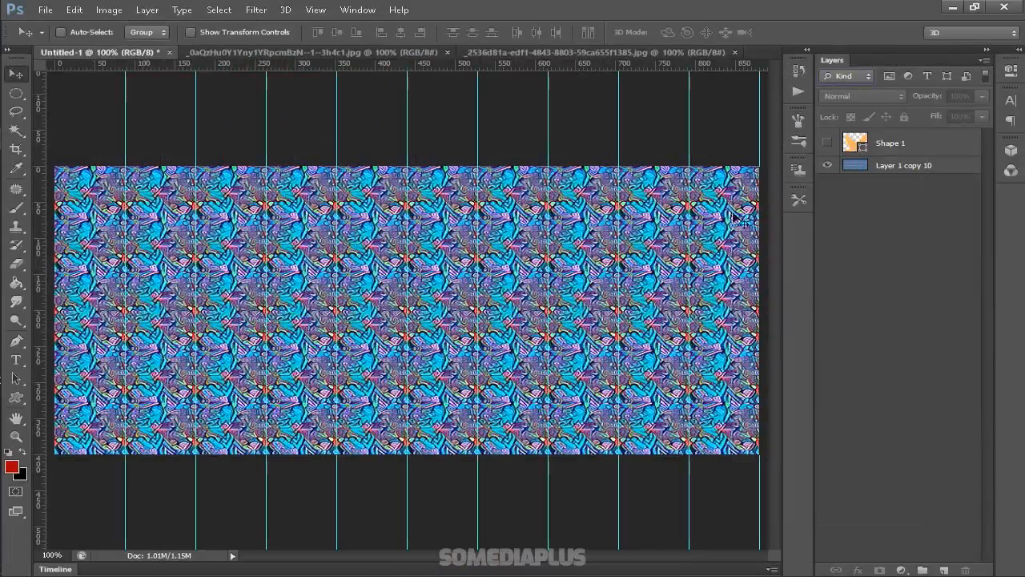
{"action": "left_click", "coordinate": [828, 144]}
{"action": "left_click", "coordinate": [16, 397]}
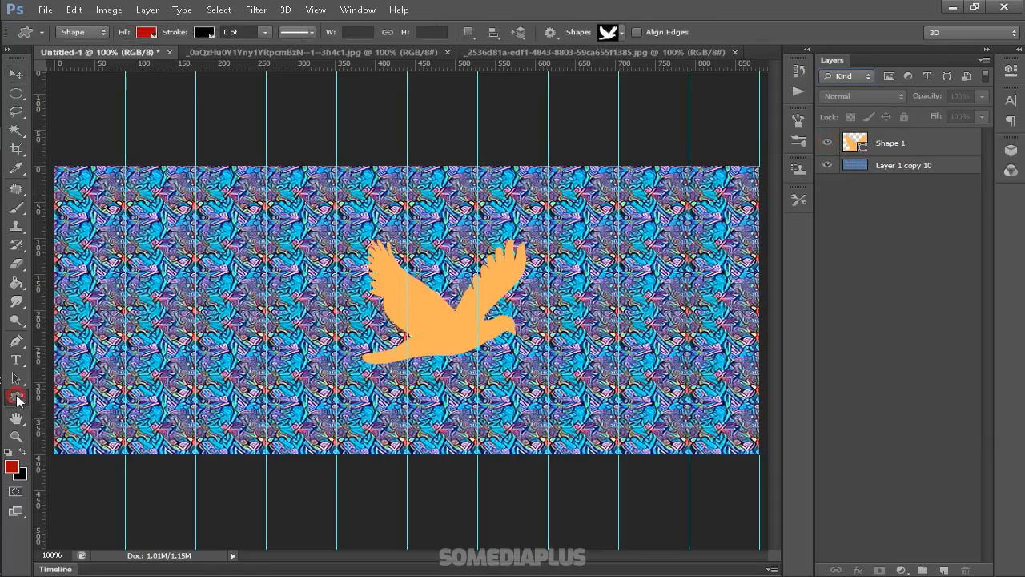
{"action": "right_click", "coordinate": [224, 321]}
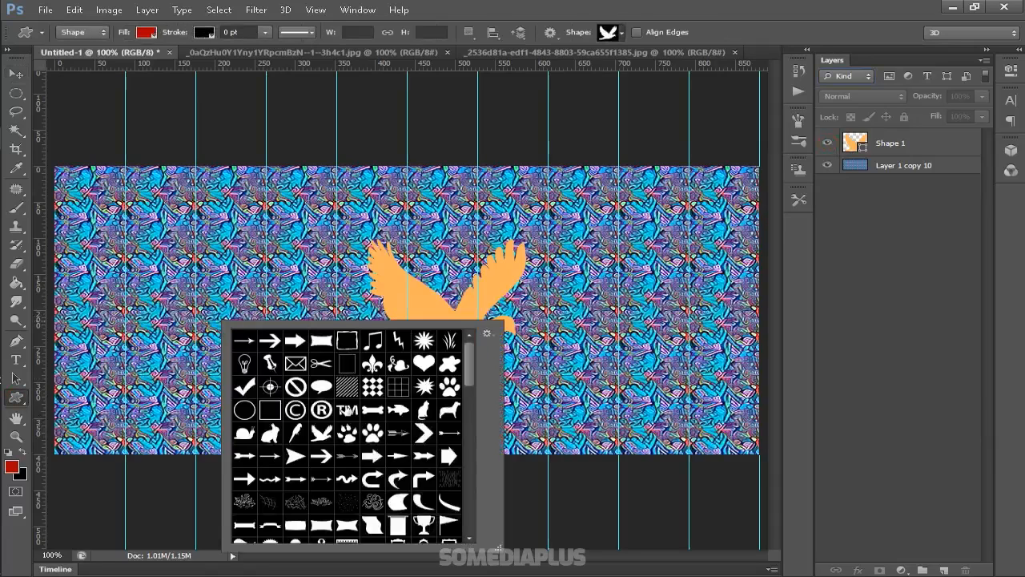
{"action": "left_click", "coordinate": [880, 289]}
Load the bird's outline as a selection and cut it down to the wing and tail portion inside the fifth strip.
{"action": "left_click", "coordinate": [854, 146], "text": "ctrl"}
{"action": "right_click", "coordinate": [16, 92]}
{"action": "left_click", "coordinate": [64, 93]}
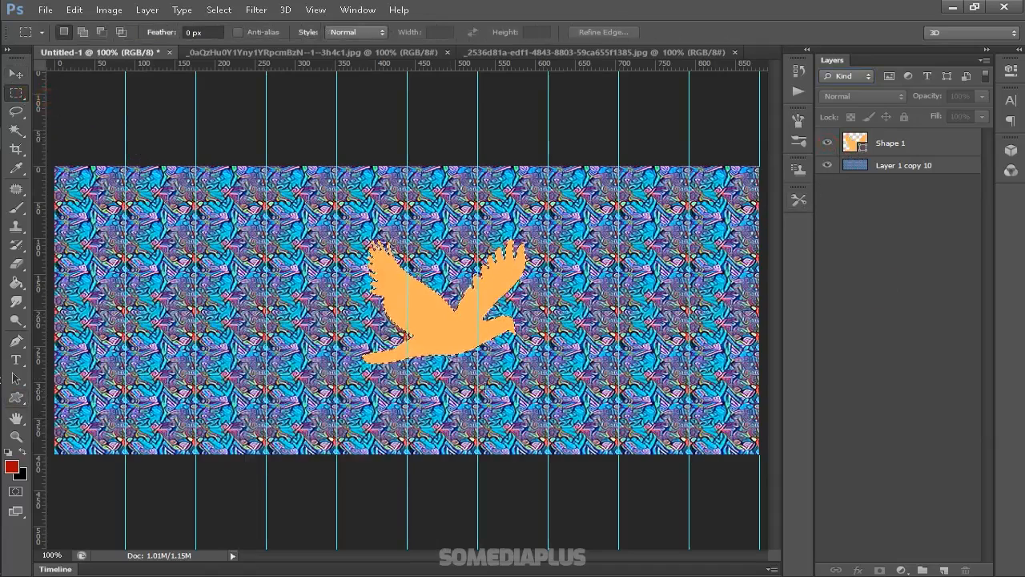
{"action": "left_click_drag", "start_coordinate": [547, 378], "coordinate": [406, 209]}
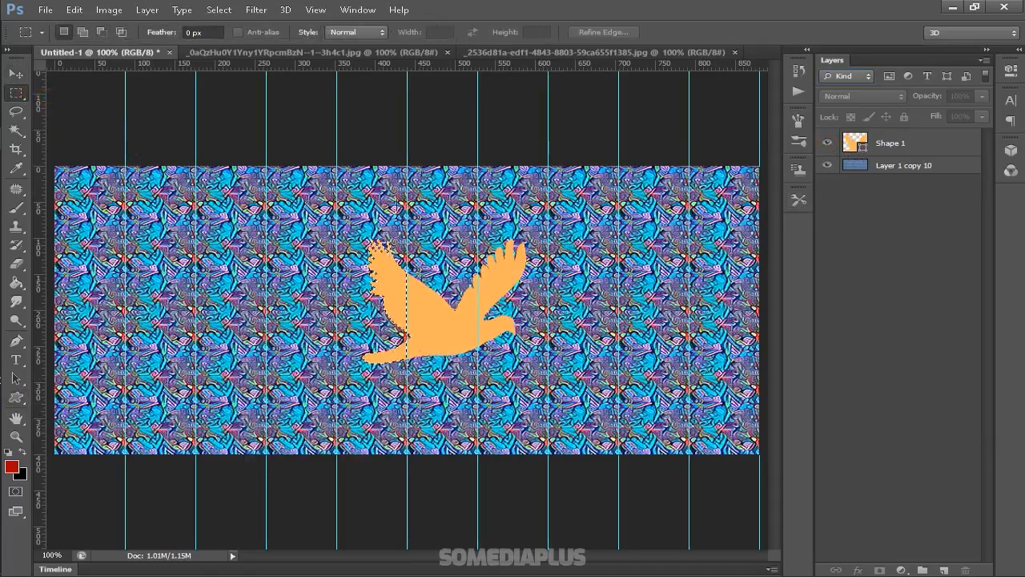
Hide the bird shape, copy the selected wing and tail area of the pattern to a new layer, and hide the background.
{"action": "left_click", "coordinate": [826, 142]}
{"action": "left_click", "coordinate": [889, 165]}
{"action": "key", "text": "ctrl+j"}
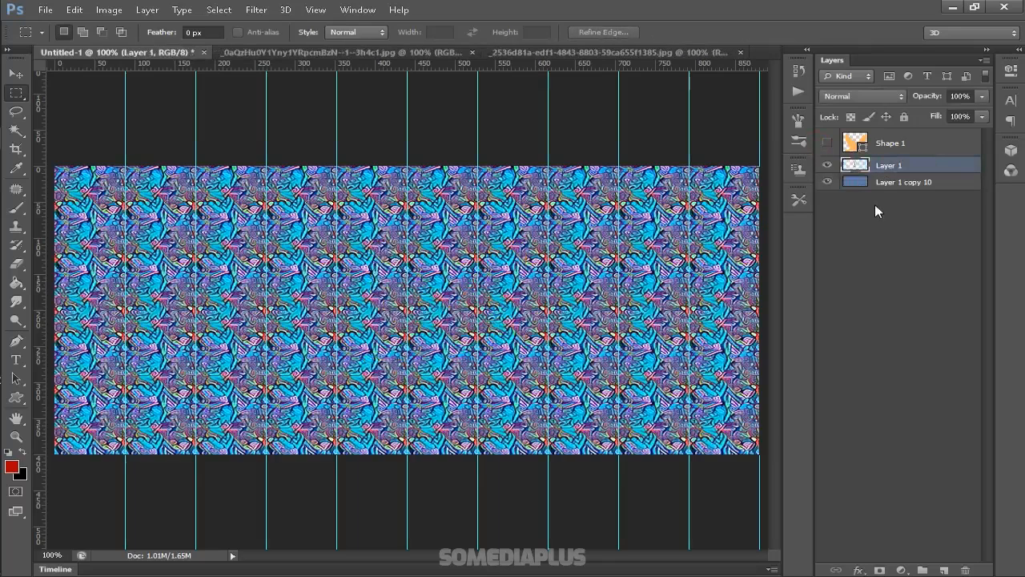
{"action": "left_click", "coordinate": [827, 181]}
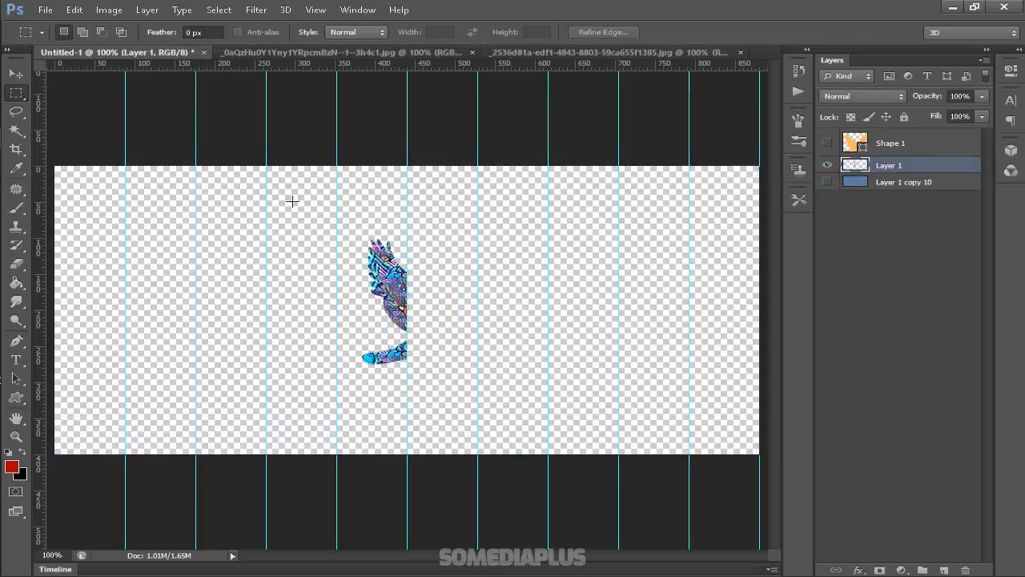
Nudge the bird's wing and tail piece a few pixels left of its guide and compare it against the background.
{"action": "key", "text": "v"}
{"action": "key", "text": "Left"}
{"action": "key", "text": "Left"}
{"action": "key", "text": "Left"}
{"action": "key", "text": "Left"}
{"action": "key", "text": "Left"}
{"action": "key", "text": "Left"}
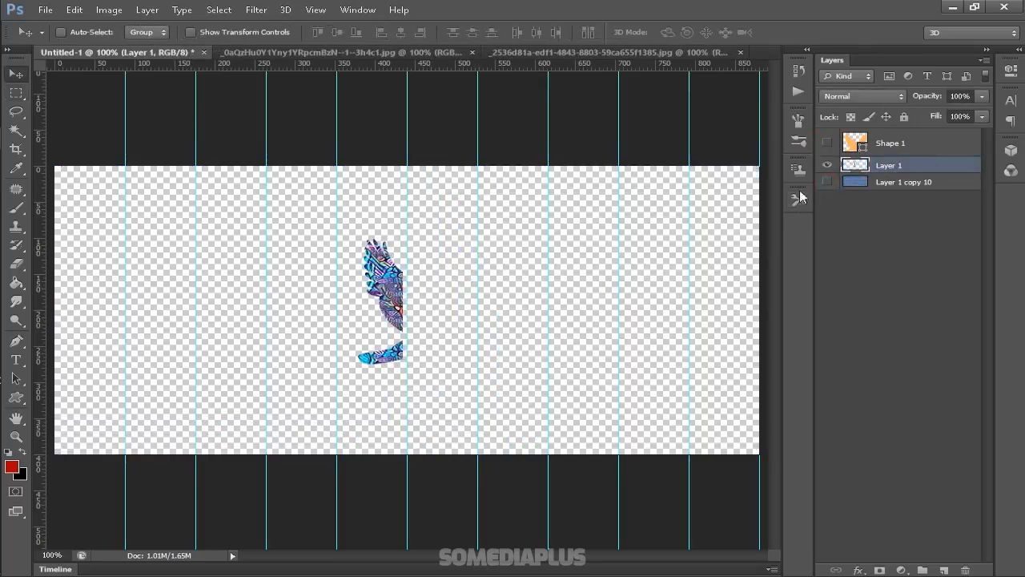
{"action": "left_click", "coordinate": [825, 184]}
{"action": "left_click", "coordinate": [825, 183]}
Duplicate the wing and tail piece into the sixth strip and repeat it at the same spacing to the image's right edge.
{"action": "key", "text": "ctrl+j"}
{"action": "key", "text": "ctrl+t"}
{"action": "left_click_drag", "start_coordinate": [383, 340], "coordinate": [458, 343]}
{"action": "key", "text": "Return"}
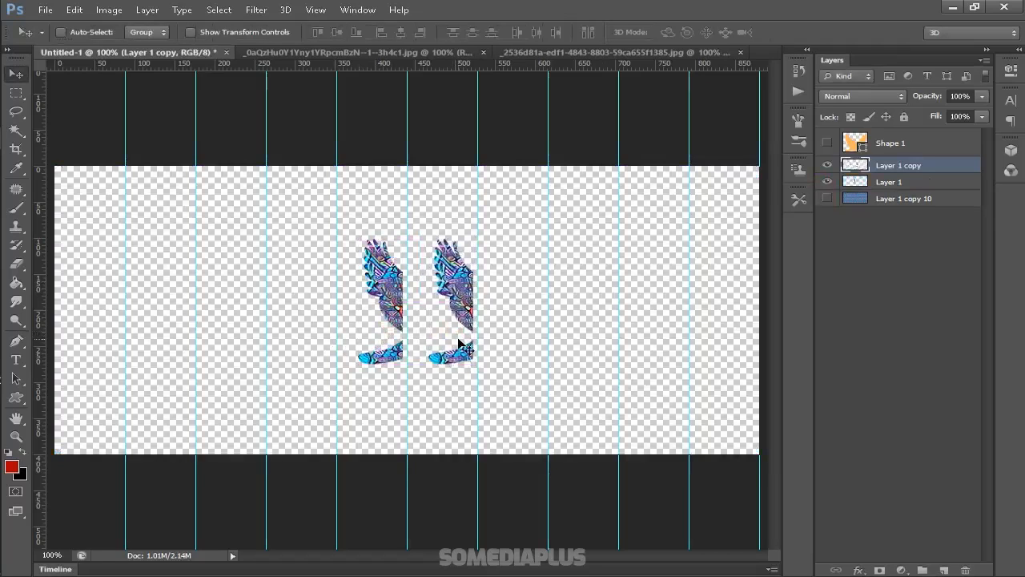
{"action": "key", "text": "ctrl+alt+shift+t"}
{"action": "key", "text": "ctrl+alt+shift+t"}
{"action": "key", "text": "ctrl+alt+shift+t"}
{"action": "key", "text": "ctrl+alt+shift+t"}
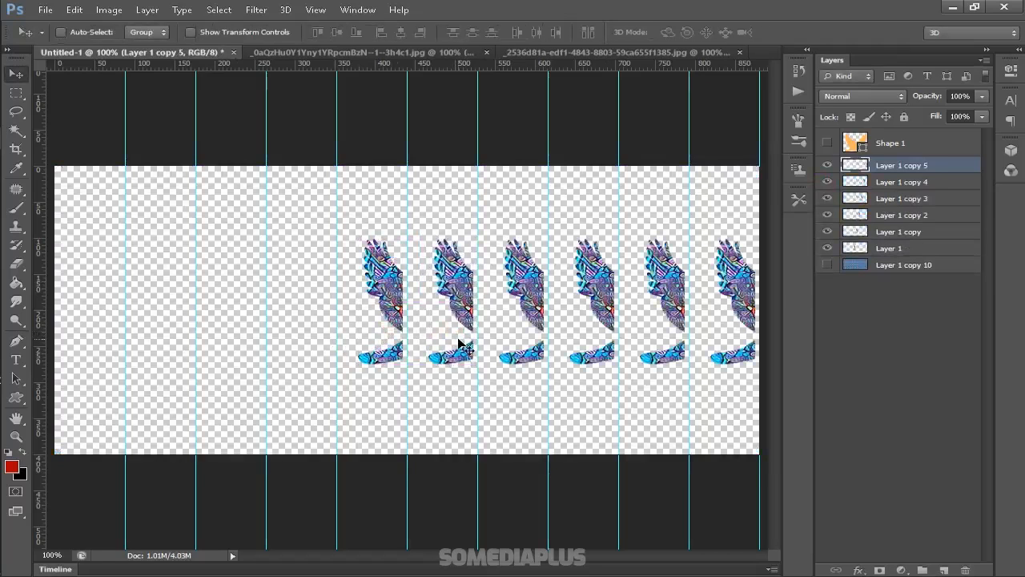
Compare the repeated pieces against the pattern background and remove the first four guides from the image.
{"action": "left_click", "coordinate": [826, 265]}
{"action": "left_click", "coordinate": [826, 266]}
{"action": "left_click", "coordinate": [827, 265]}
{"action": "left_click", "coordinate": [881, 248]}
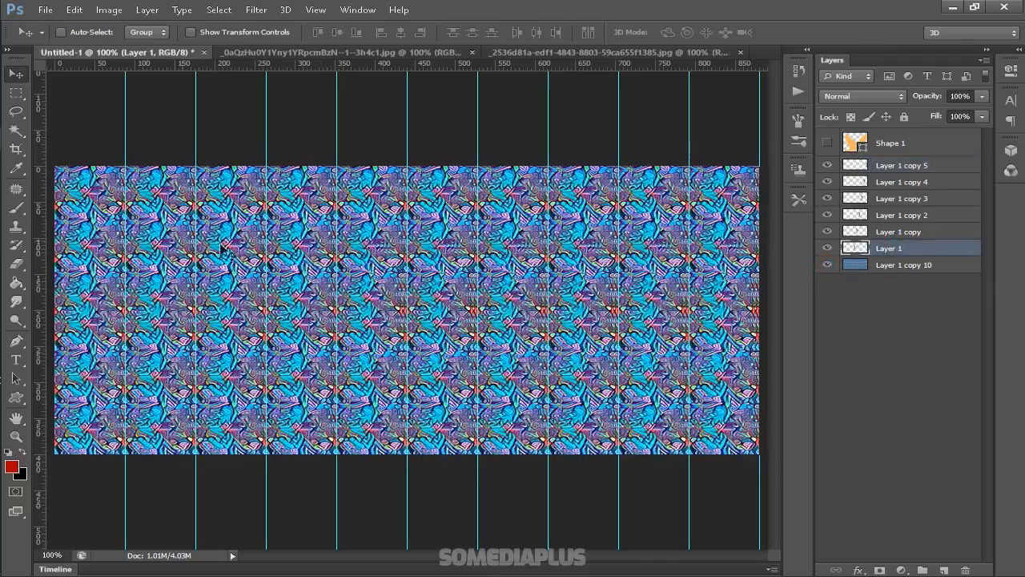
{"action": "left_click_drag", "start_coordinate": [6, 270], "coordinate": [7, 271]}
{"action": "left_click_drag", "start_coordinate": [196, 287], "coordinate": [18, 255]}
{"action": "left_click_drag", "start_coordinate": [266, 283], "coordinate": [42, 285]}
{"action": "left_click_drag", "start_coordinate": [337, 309], "coordinate": [39, 307]}
Shift each of the six remaining guides left to line up with the right edge of its wing and tail piece.
{"action": "left_click_drag", "start_coordinate": [407, 317], "coordinate": [402, 317]}
{"action": "left_click", "coordinate": [887, 232]}
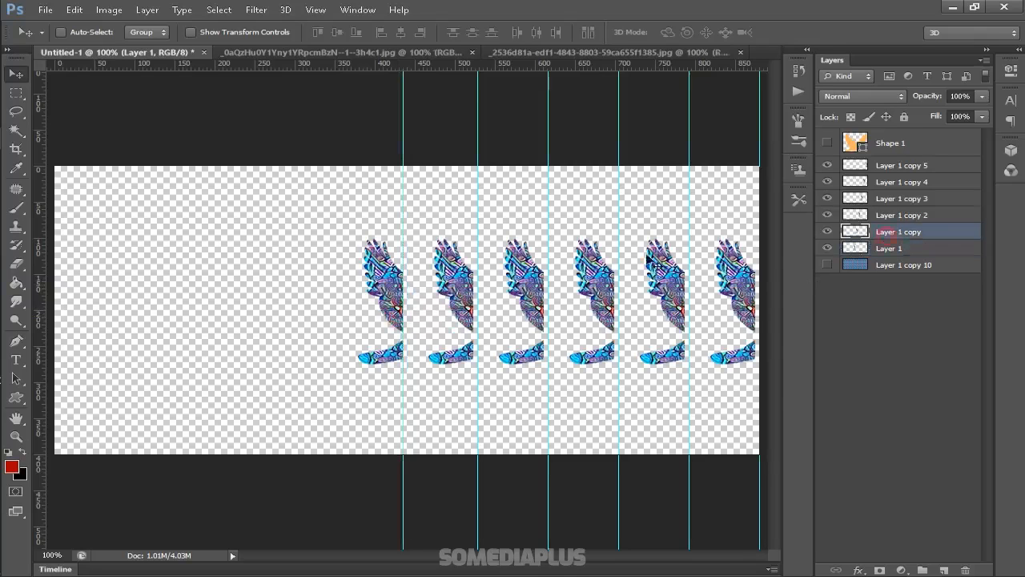
{"action": "left_click_drag", "start_coordinate": [478, 303], "coordinate": [473, 302]}
{"action": "left_click", "coordinate": [873, 215]}
{"action": "left_click_drag", "start_coordinate": [549, 274], "coordinate": [545, 273]}
{"action": "left_click", "coordinate": [865, 201]}
{"action": "left_click_drag", "start_coordinate": [620, 261], "coordinate": [615, 260]}
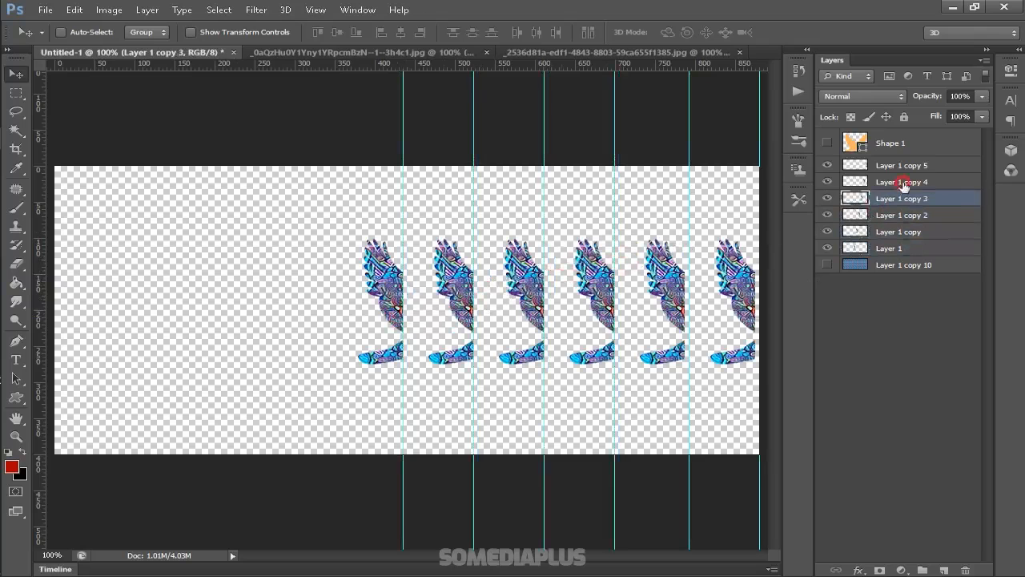
{"action": "left_click", "coordinate": [873, 182]}
{"action": "left_click_drag", "start_coordinate": [688, 252], "coordinate": [685, 252]}
{"action": "left_click", "coordinate": [873, 165]}
{"action": "left_click_drag", "start_coordinate": [758, 247], "coordinate": [755, 247]}
Show the pattern background and merge all wing and tail pieces with it into one layer.
{"action": "left_click", "coordinate": [823, 270]}
{"action": "left_click", "coordinate": [857, 266], "text": "shift"}
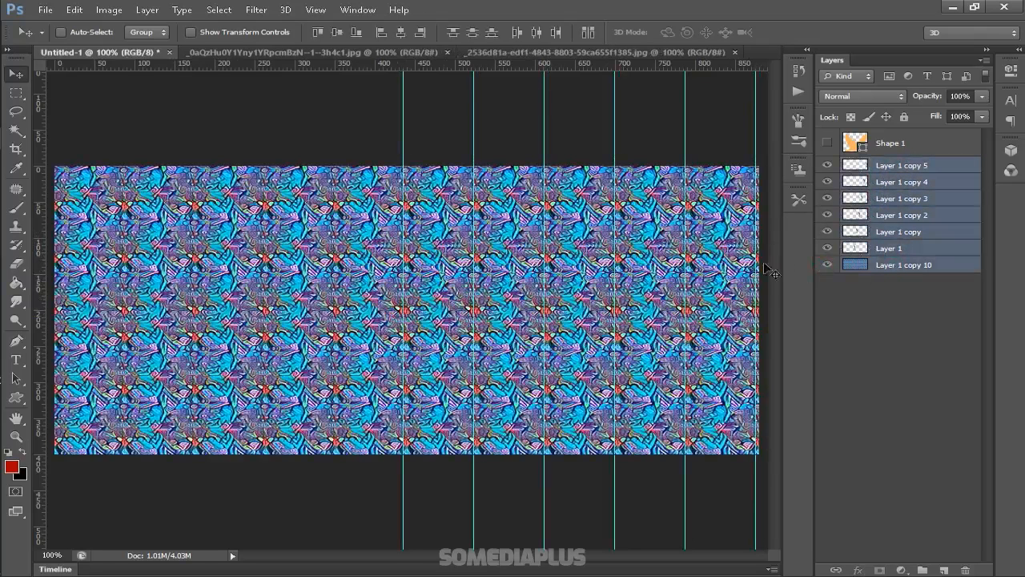
{"action": "key", "text": "ctrl+e"}
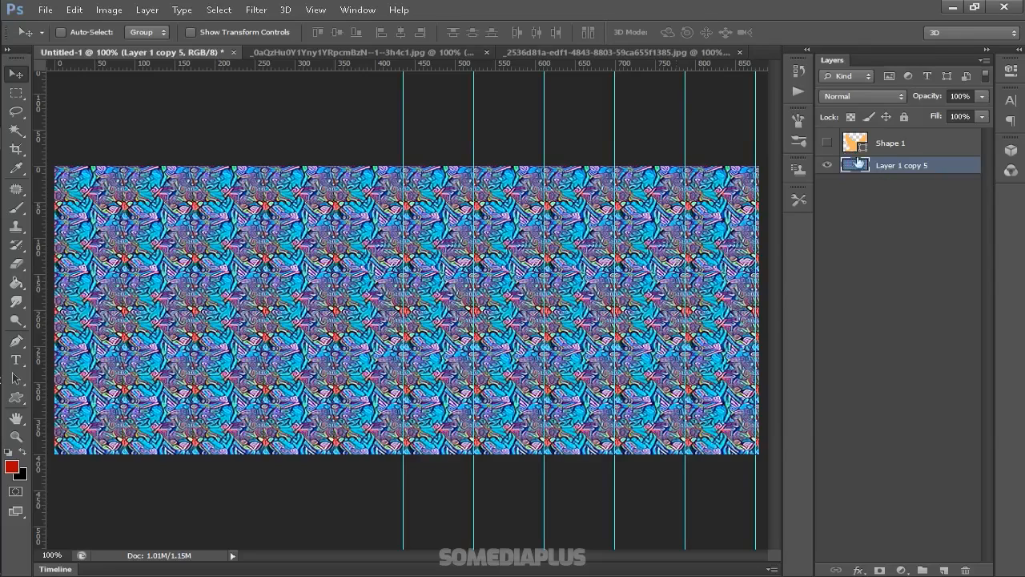
Select the part of the bird between the first two guides and copy that area of the pattern to a new layer.
{"action": "left_click", "coordinate": [827, 143]}
{"action": "left_click", "coordinate": [854, 147], "text": "ctrl"}
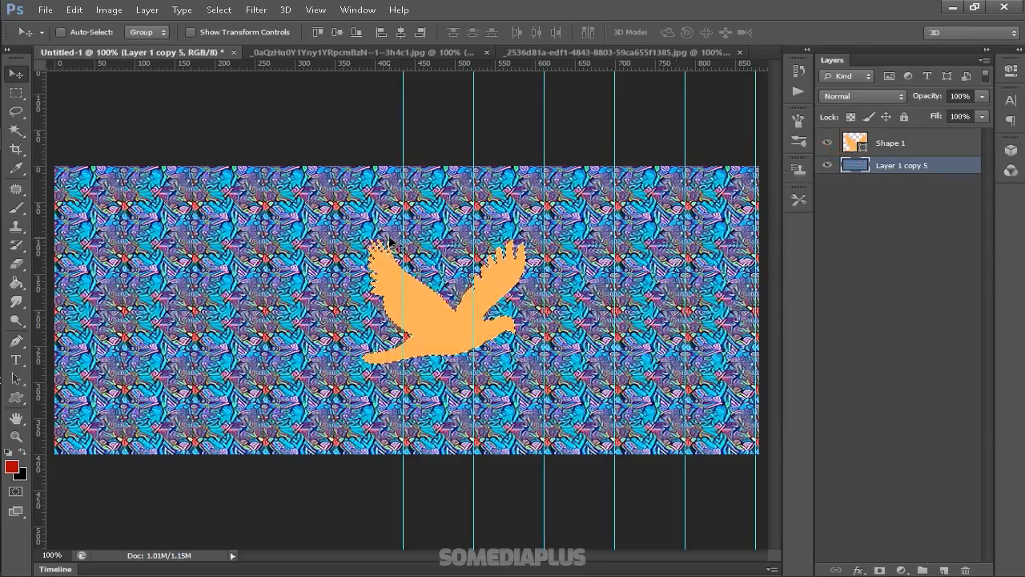
{"action": "left_click", "coordinate": [18, 94]}
{"action": "left_click_drag", "start_coordinate": [404, 454], "coordinate": [471, 418]}
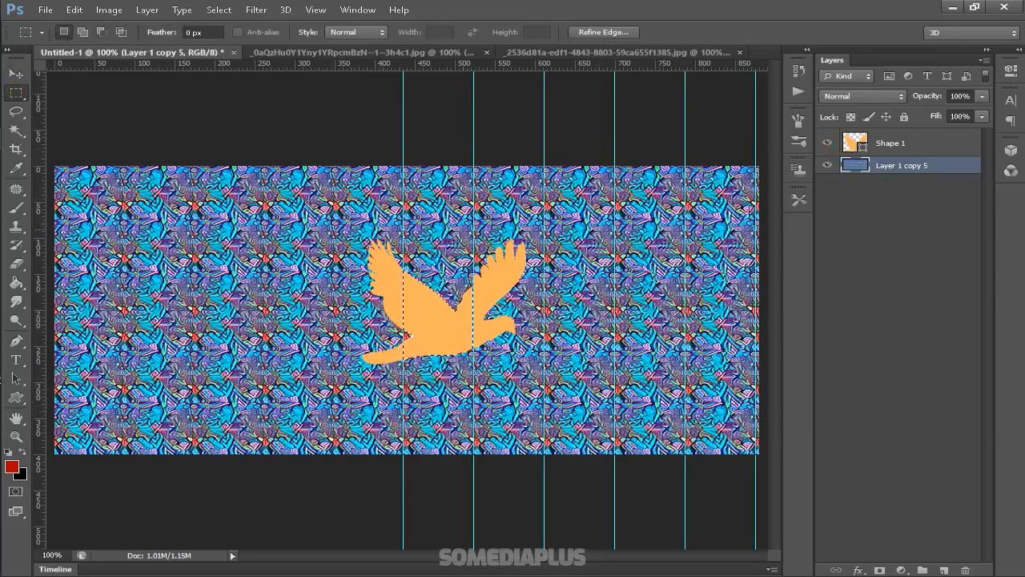
{"action": "left_click", "coordinate": [827, 143]}
{"action": "key", "text": "ctrl+j"}
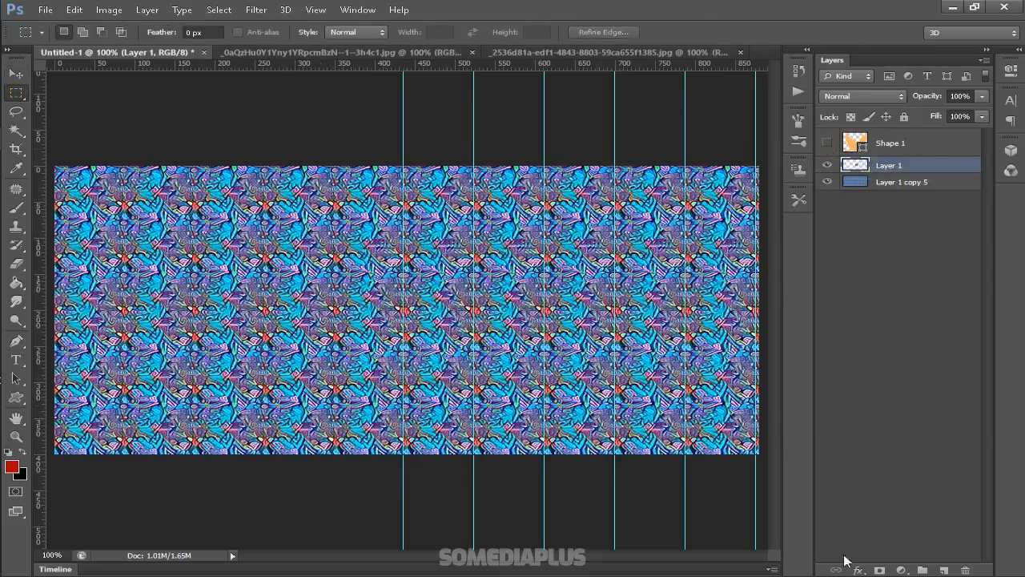
Nudge the bird's middle piece a few pixels left with the guides hidden, and show the guides again.
{"action": "left_click", "coordinate": [827, 182]}
{"action": "left_click", "coordinate": [828, 184]}
{"action": "key", "text": "v"}
{"action": "key", "text": "ctrl+semicolon"}
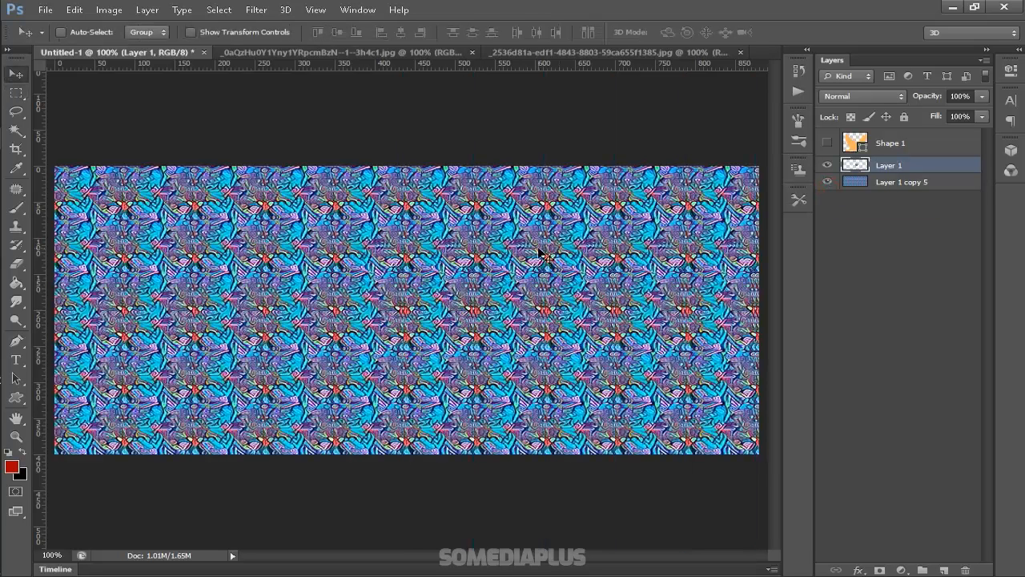
{"action": "key", "text": "Left"}
{"action": "key", "text": "Left"}
{"action": "key", "text": "Left"}
{"action": "key", "text": "Left"}
{"action": "key", "text": "Left"}
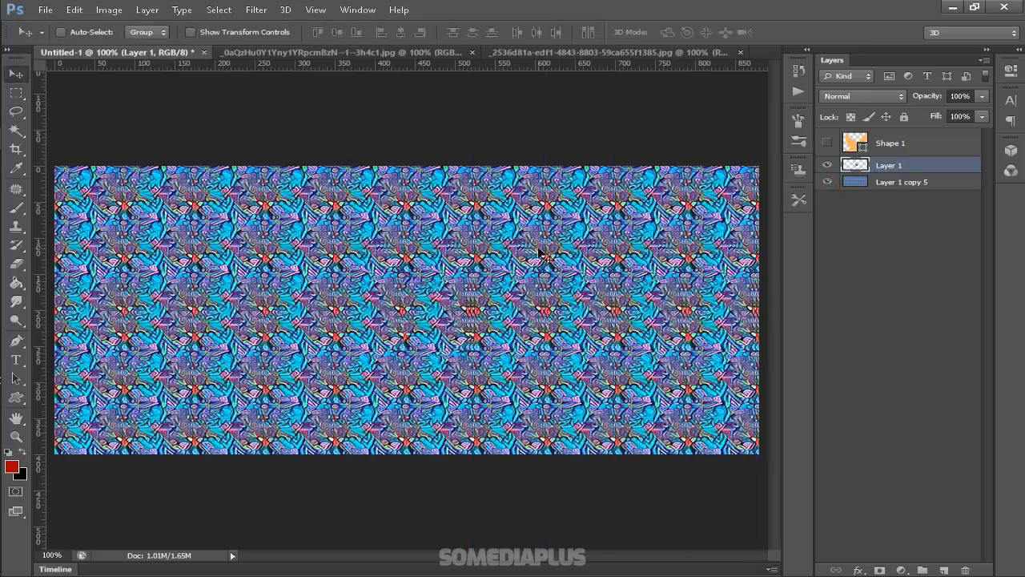
{"action": "key", "text": "ctrl+semicolon"}
Hide the pattern background and place a duplicate of the bird's middle piece directly beside it in the next strip.
{"action": "left_click", "coordinate": [827, 182]}
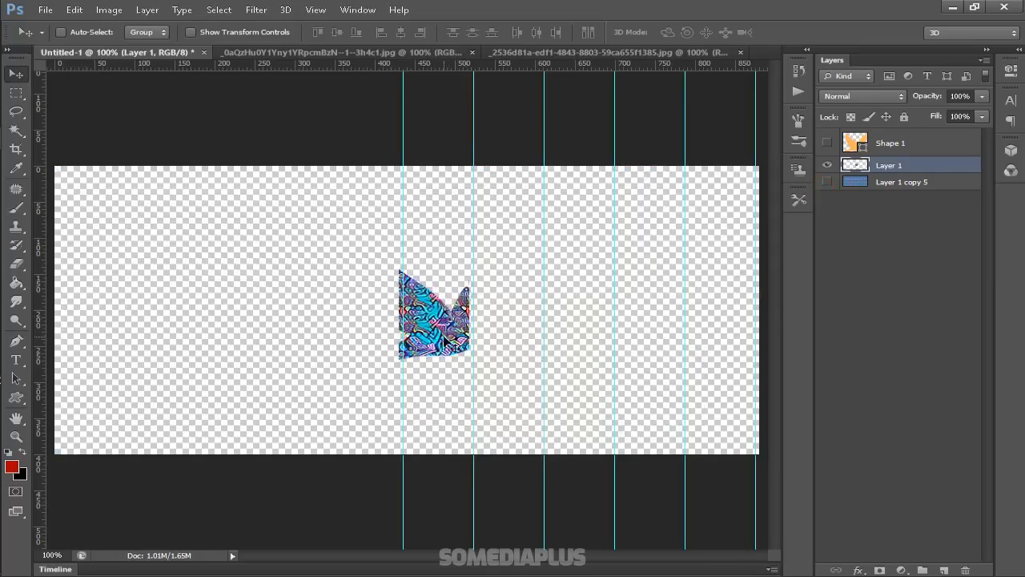
{"action": "key", "text": "ctrl+j"}
{"action": "left_click_drag", "start_coordinate": [441, 339], "coordinate": [535, 348]}
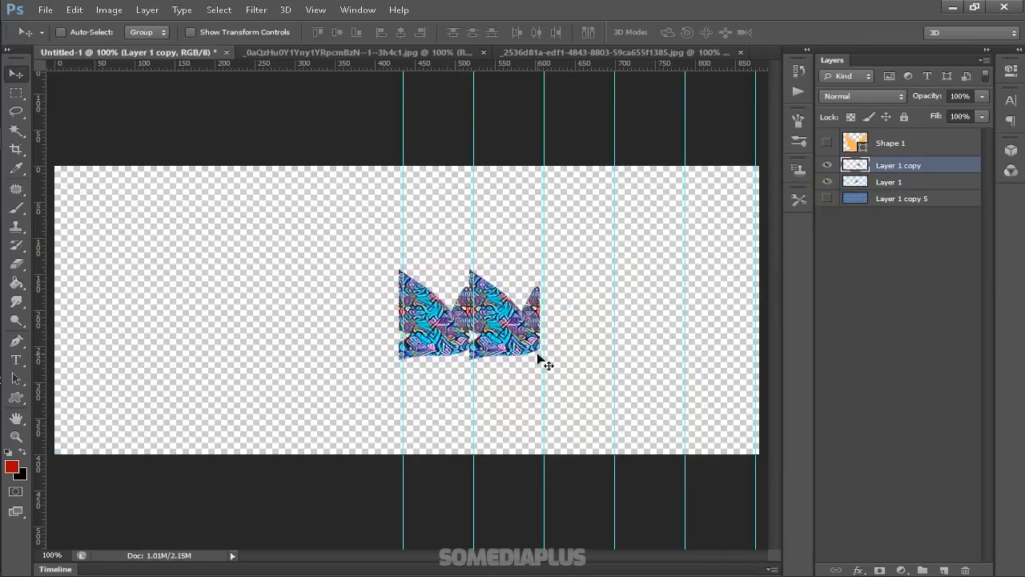
Add a third middle piece in the following strip and repeat it at the same spacing to the image's right edge.
{"action": "key", "text": "ctrl+j"}
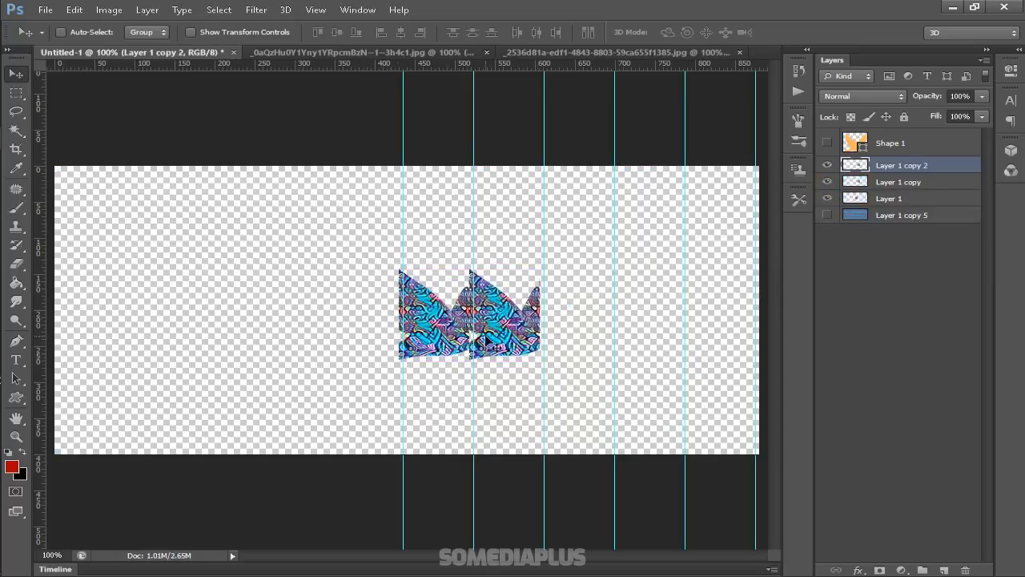
{"action": "key", "text": "ctrl+t"}
{"action": "left_click_drag", "start_coordinate": [495, 337], "coordinate": [579, 345]}
{"action": "key", "text": "Left"}
{"action": "key", "text": "Left"}
{"action": "key", "text": "Left"}
{"action": "key", "text": "Left"}
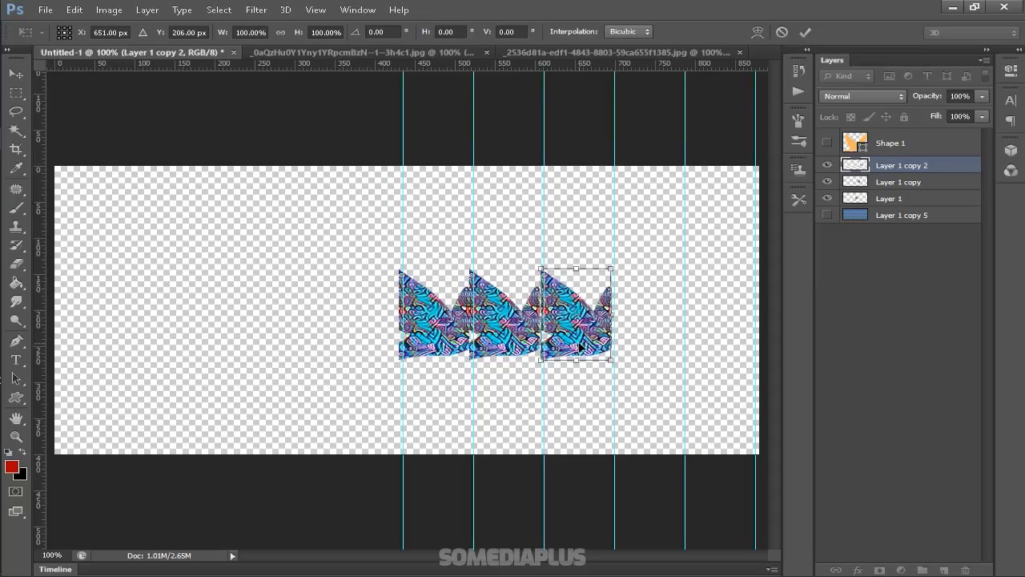
{"action": "key", "text": "Return"}
{"action": "key", "text": "ctrl+alt+shift+t"}
{"action": "key", "text": "ctrl+alt+shift+t"}
{"action": "key", "text": "ctrl+alt+shift+t"}
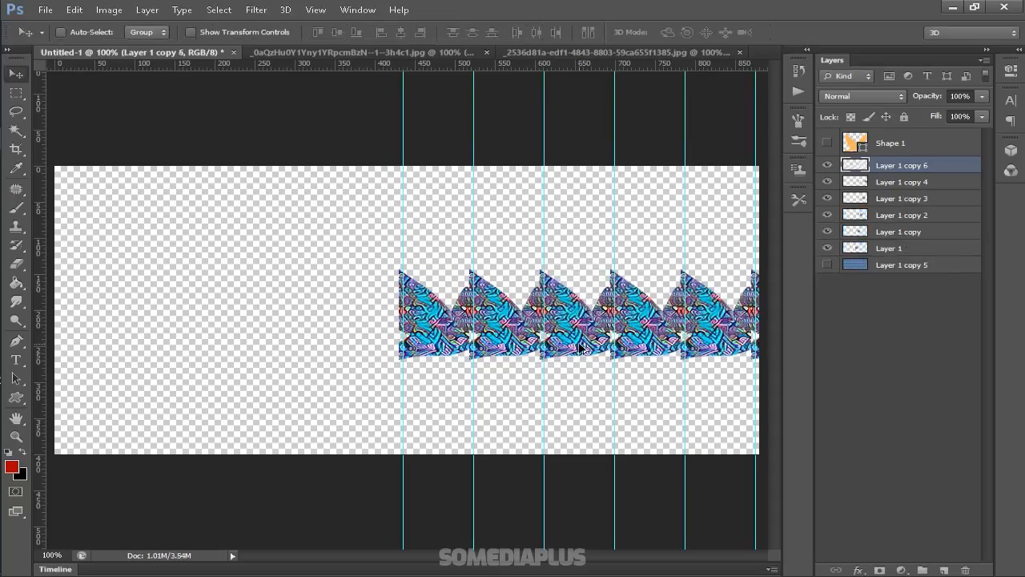
Preview the middle pieces over the full pattern without guides, and return to the pieces-only view with guides.
{"action": "left_click", "coordinate": [829, 268]}
{"action": "key", "text": "ctrl+h"}
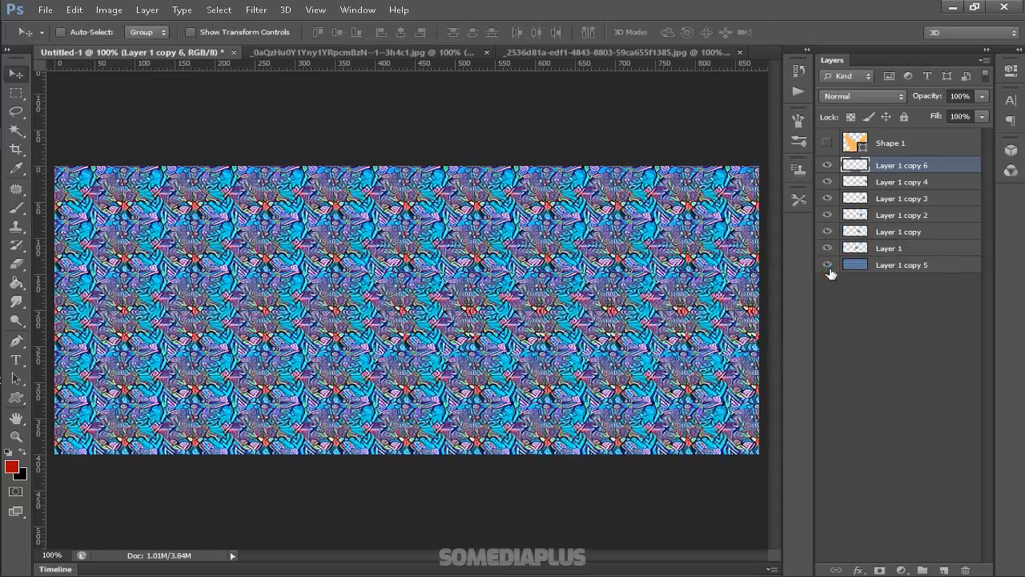
{"action": "left_click", "coordinate": [877, 249]}
{"action": "key", "text": "ctrl+h"}
{"action": "left_click", "coordinate": [827, 265]}
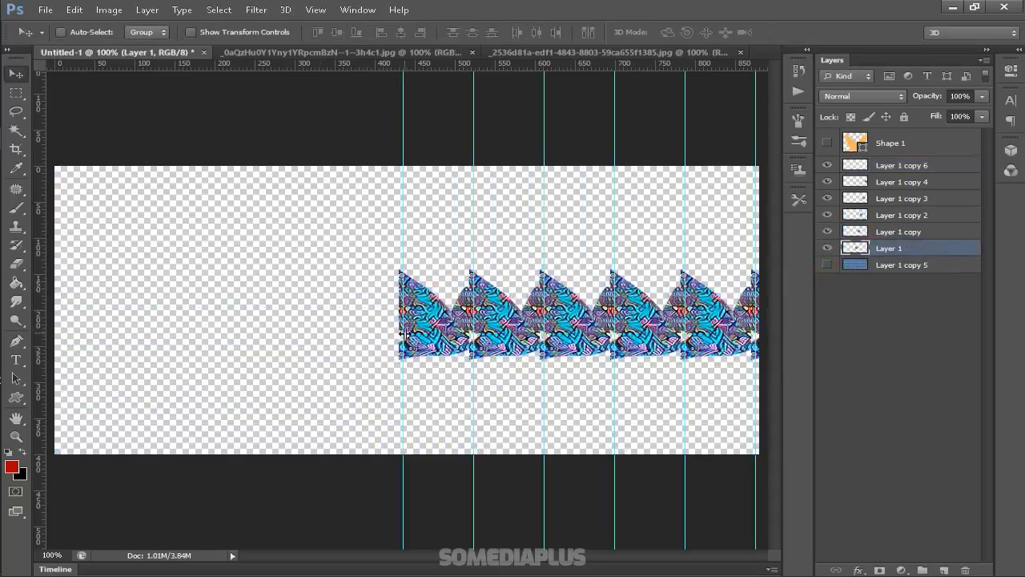
Move each vertical guide slightly left so it aligns with the left edge of its shifted middle piece, across all strips.
{"action": "left_click_drag", "start_coordinate": [402, 334], "coordinate": [398, 334]}
{"action": "left_click_drag", "start_coordinate": [474, 334], "coordinate": [470, 335]}
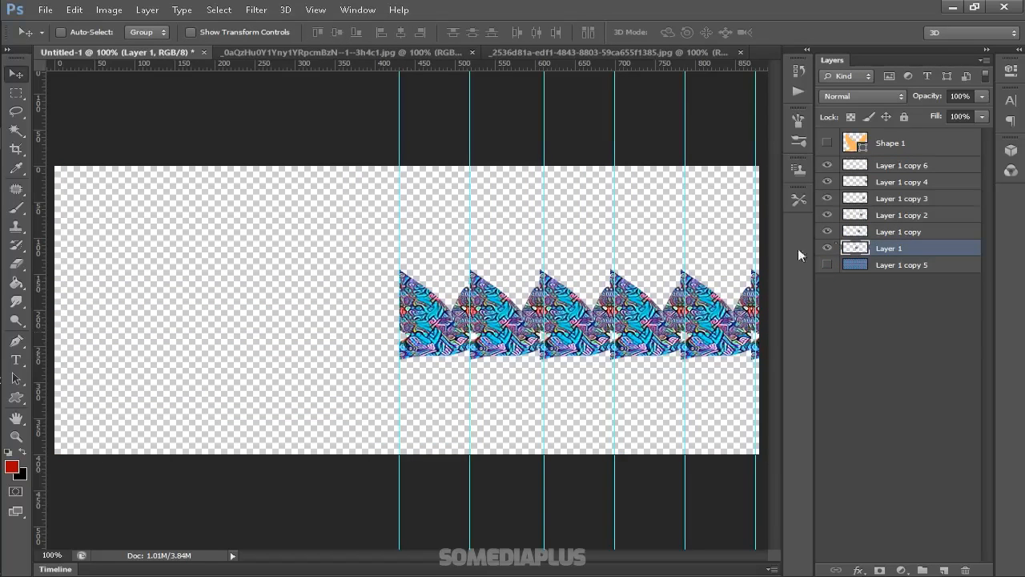
{"action": "left_click", "coordinate": [877, 233]}
{"action": "left_click_drag", "start_coordinate": [545, 299], "coordinate": [541, 276]}
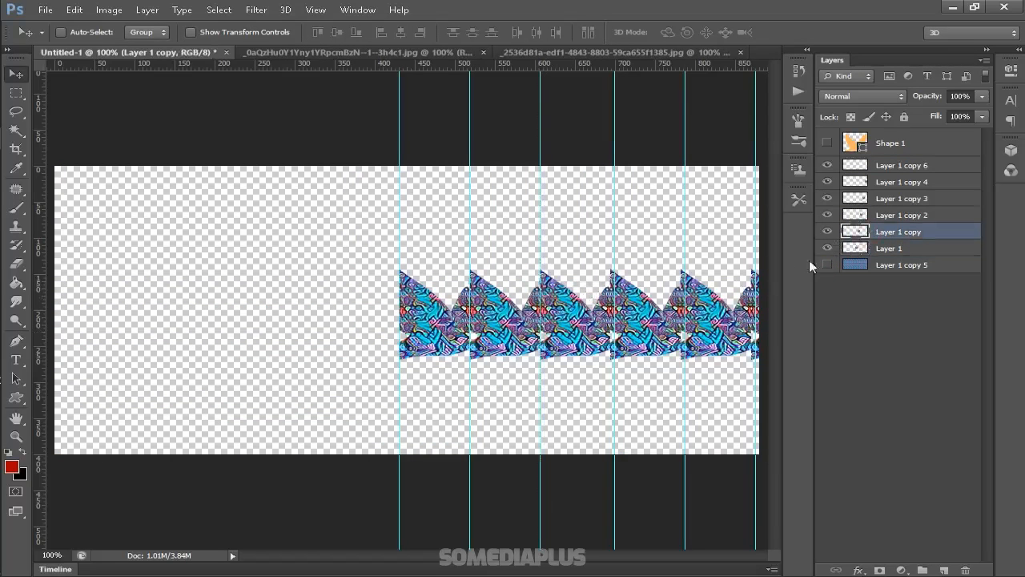
{"action": "left_click", "coordinate": [877, 215]}
{"action": "left_click_drag", "start_coordinate": [615, 270], "coordinate": [611, 270]}
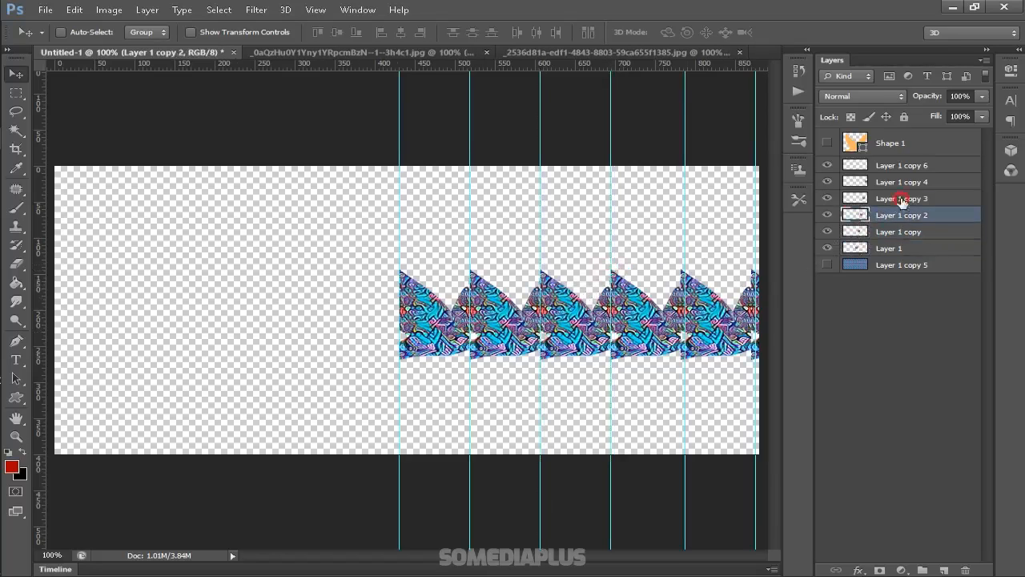
{"action": "left_click", "coordinate": [877, 199]}
{"action": "left_click_drag", "start_coordinate": [685, 250], "coordinate": [680, 249]}
{"action": "left_click", "coordinate": [900, 183]}
{"action": "left_click_drag", "start_coordinate": [753, 247], "coordinate": [751, 248]}
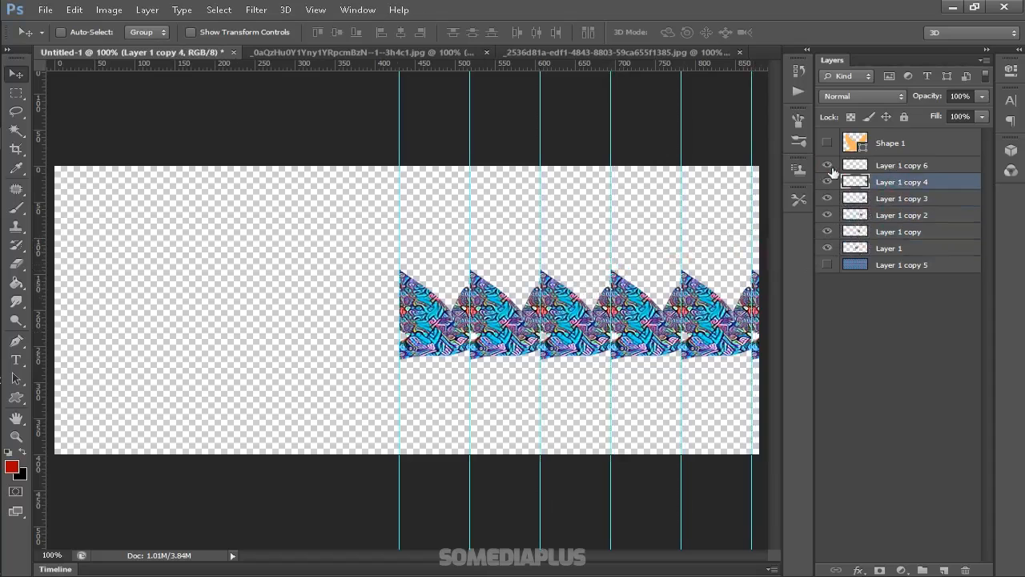
Show the pattern background again and merge all the repeated middle pieces into it as one layer.
{"action": "left_click", "coordinate": [827, 264]}
{"action": "left_click", "coordinate": [885, 265], "text": "shift"}
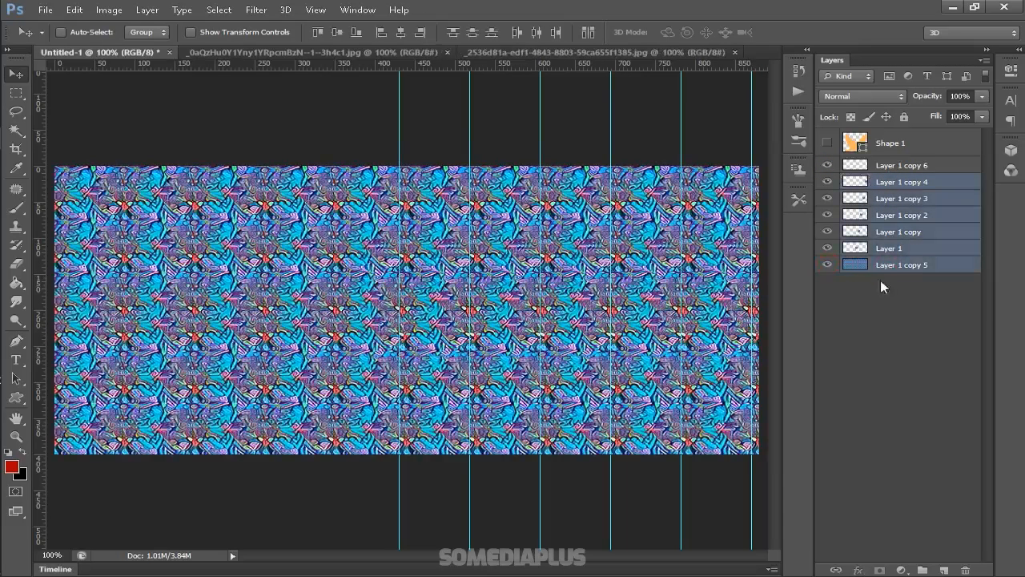
{"action": "left_click", "coordinate": [886, 173], "text": "shift"}
{"action": "key", "text": "ctrl+e"}
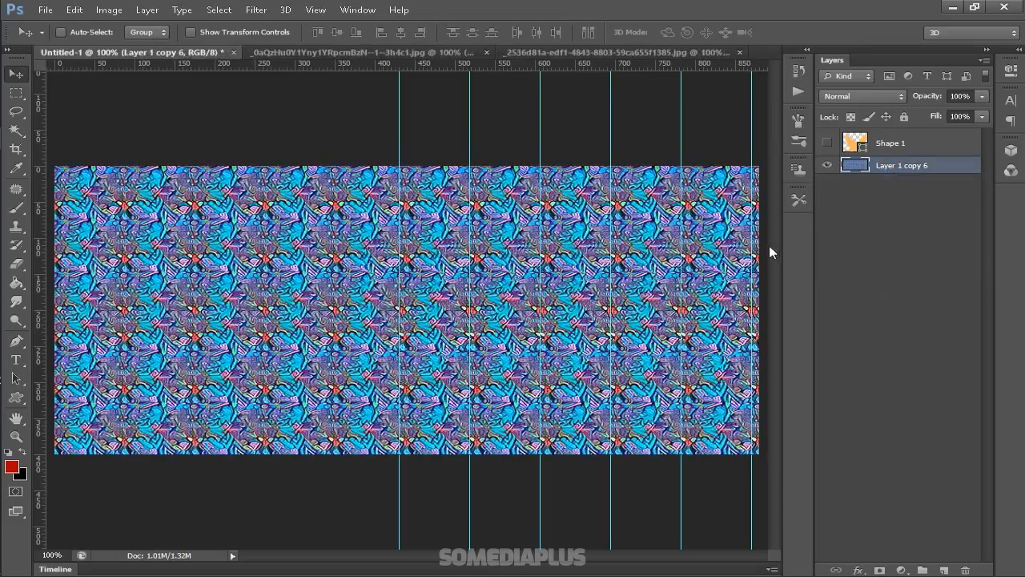
Select the part of the bird outline beyond the second guide and copy that pattern area to a new layer, with the bird shape hidden.
{"action": "left_click", "coordinate": [827, 143]}
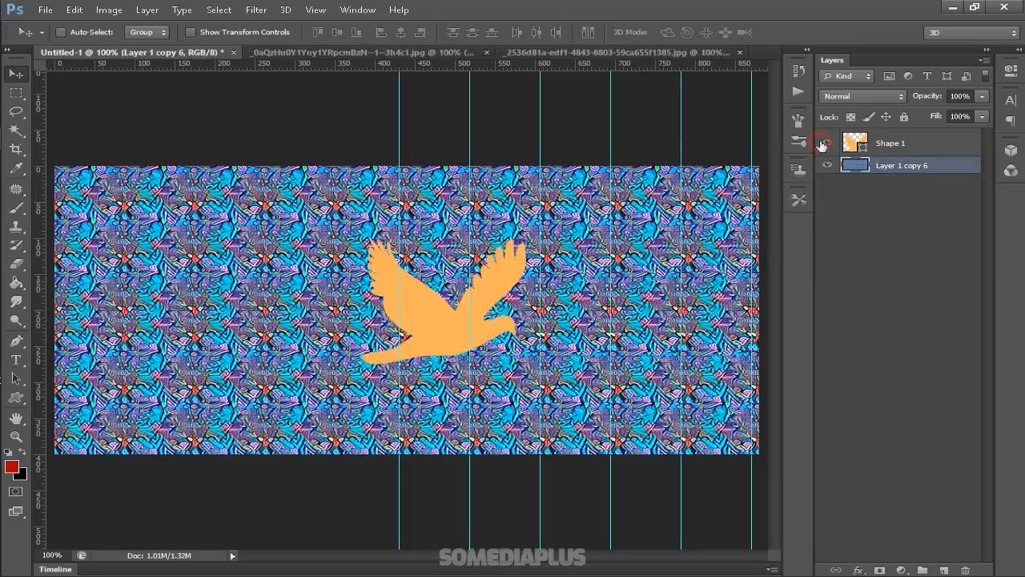
{"action": "left_click", "coordinate": [859, 147], "text": "ctrl"}
{"action": "left_click", "coordinate": [16, 92]}
{"action": "left_click_drag", "start_coordinate": [326, 177], "coordinate": [470, 401]}
{"action": "left_click", "coordinate": [827, 143]}
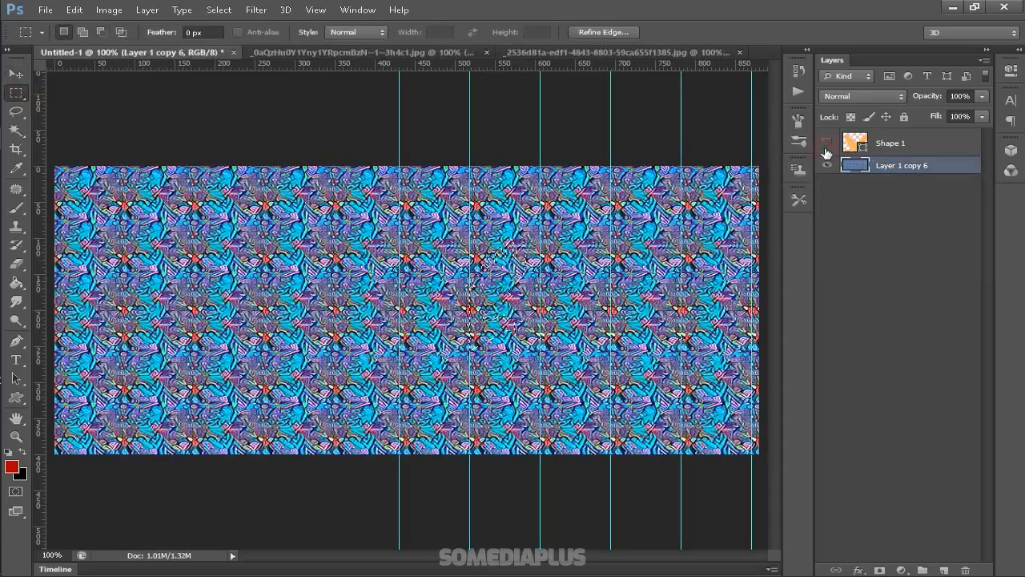
{"action": "key", "text": "ctrl+j"}
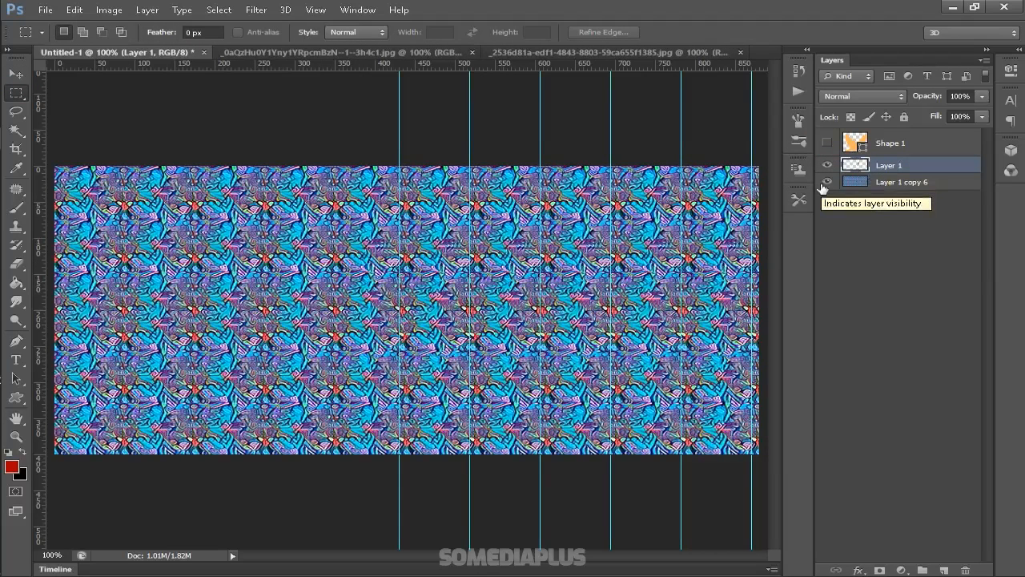
Nudge the bird's right wing and head piece a few pixels left with the guides hidden, and show the guides again.
{"action": "key", "text": "v"}
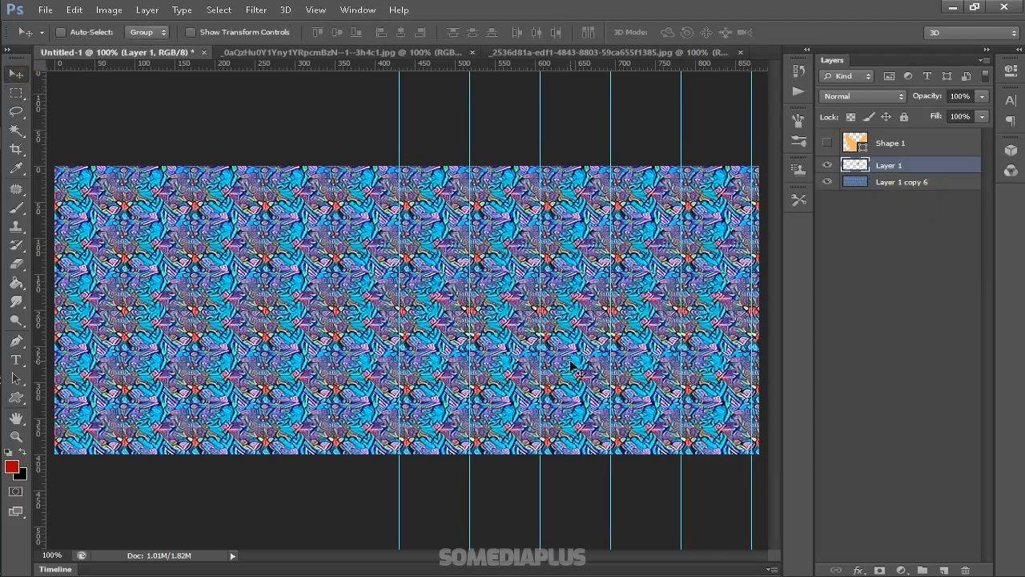
{"action": "key", "text": "ctrl+semicolon"}
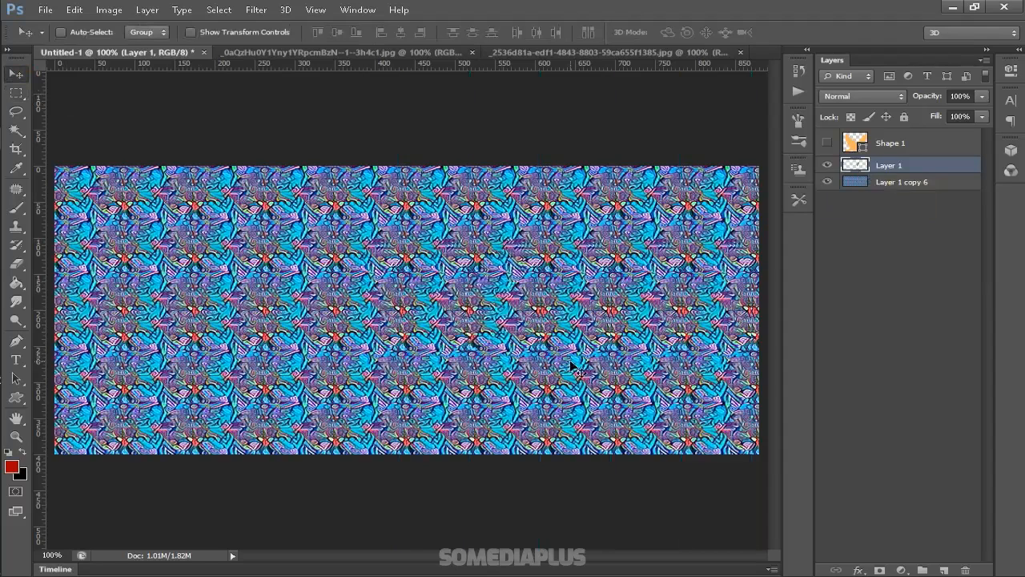
{"action": "key", "text": "ctrl+semicolon"}
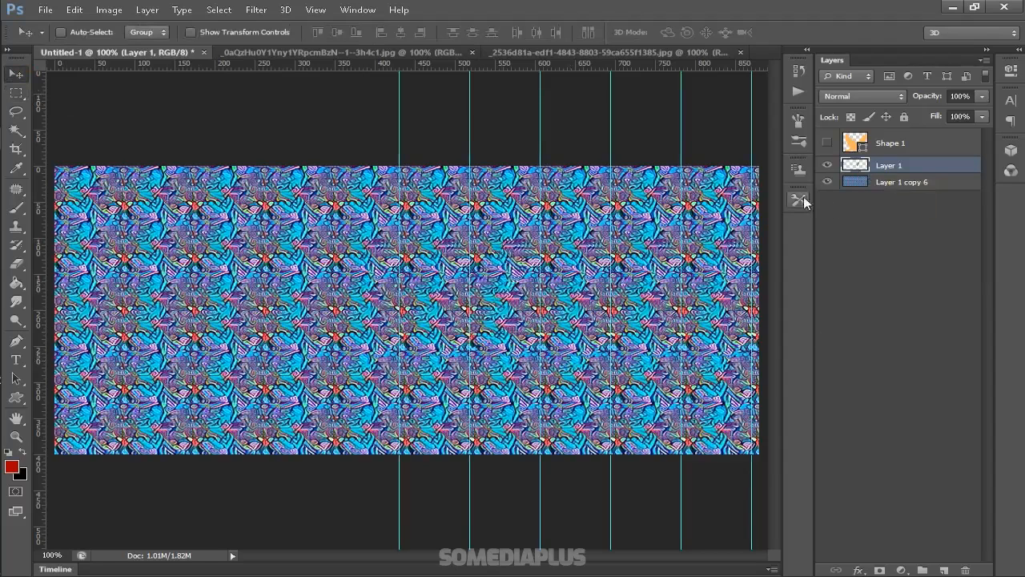
Hide the pattern background and place a duplicate of the right wing and head piece one strip to the right.
{"action": "left_click", "coordinate": [828, 183]}
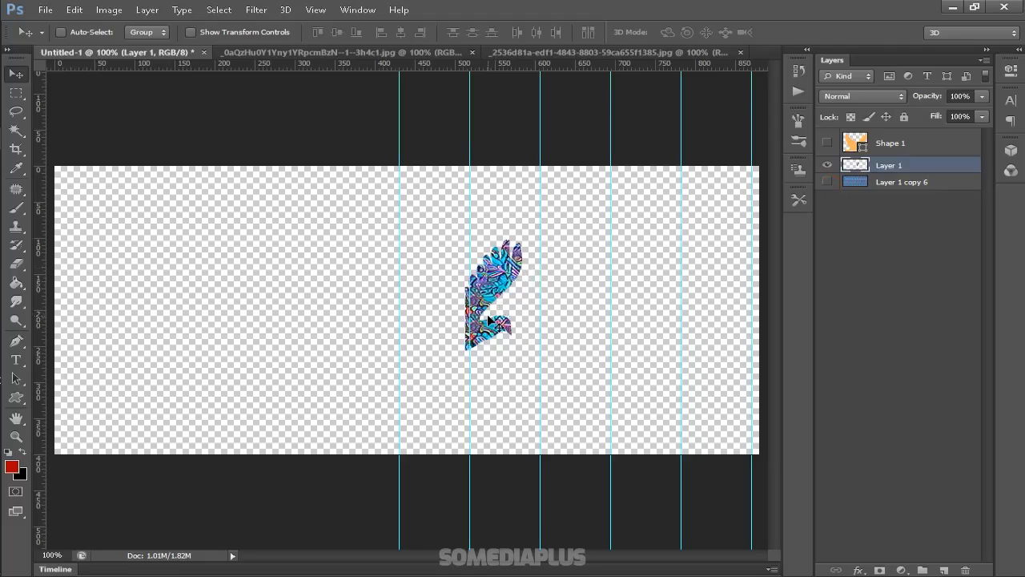
{"action": "key", "text": "ctrl+j"}
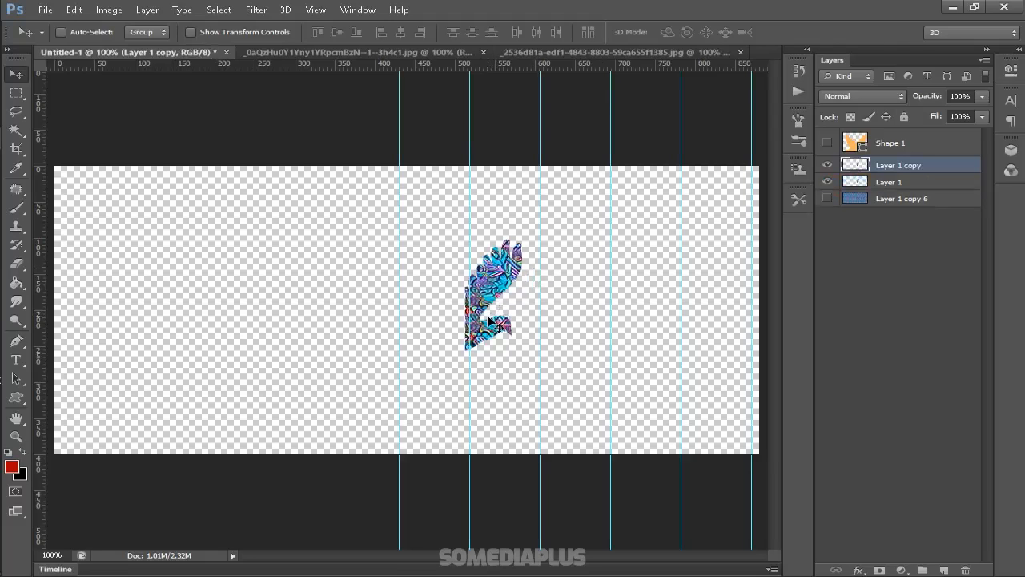
{"action": "key", "text": "ctrl+t"}
{"action": "left_click_drag", "start_coordinate": [483, 309], "coordinate": [560, 305]}
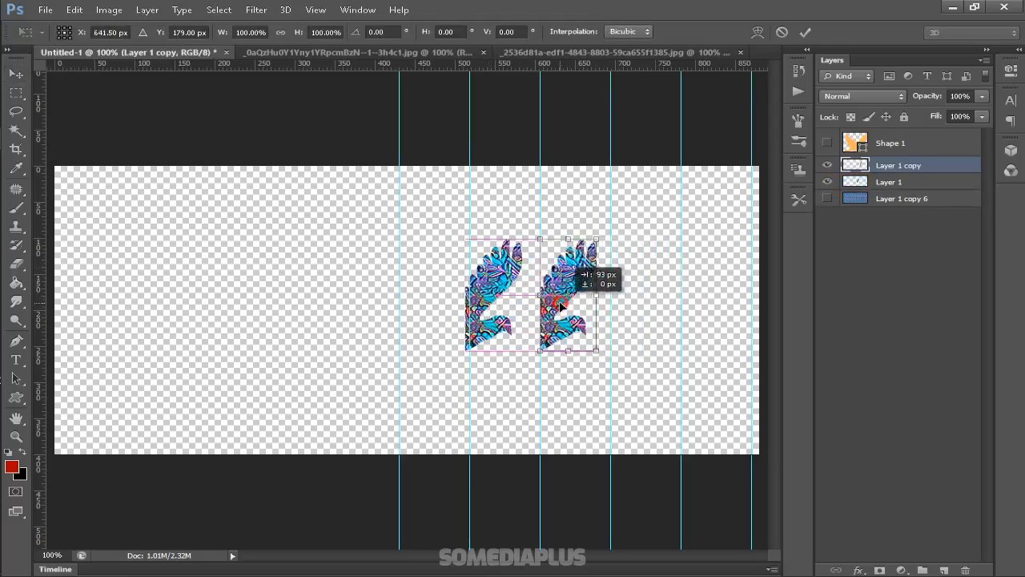
{"action": "key", "text": "Return"}
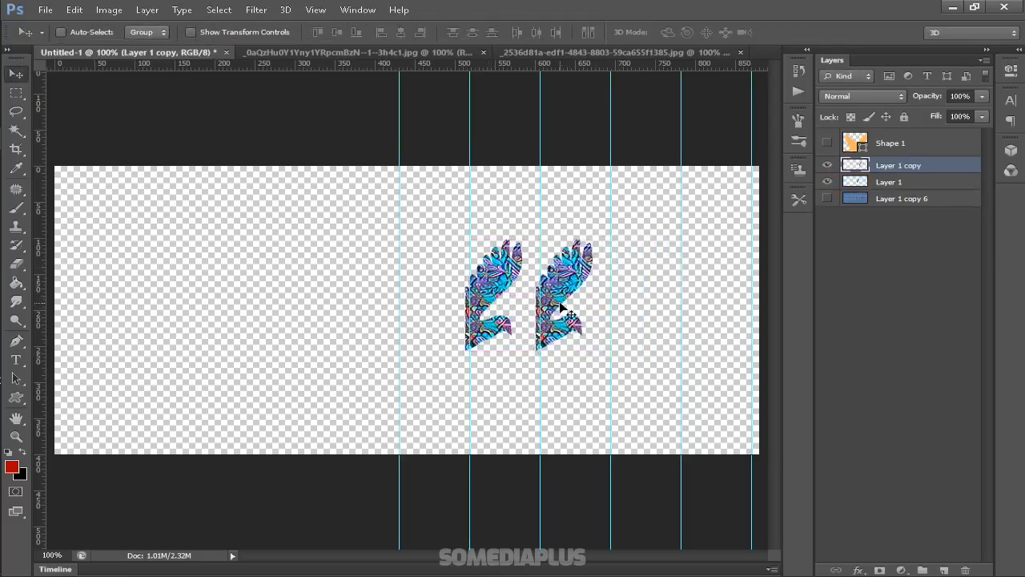
Repeat the wing and head piece three more times at the same spacing to the image's right edge.
{"action": "key", "text": "ctrl+alt+shift+t"}
{"action": "key", "text": "ctrl+alt+shift+t"}
{"action": "key", "text": "ctrl+alt+shift+t"}
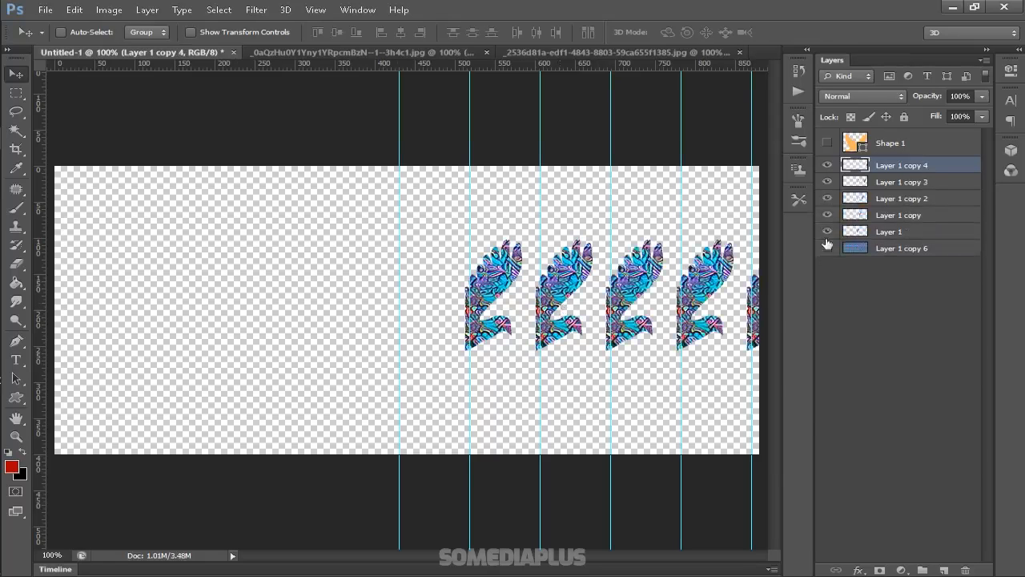
Clear all guides and merge the repeated wing and head pieces with the pattern background made visible again.
{"action": "left_click", "coordinate": [827, 247]}
{"action": "key", "text": "ctrl+semicolon"}
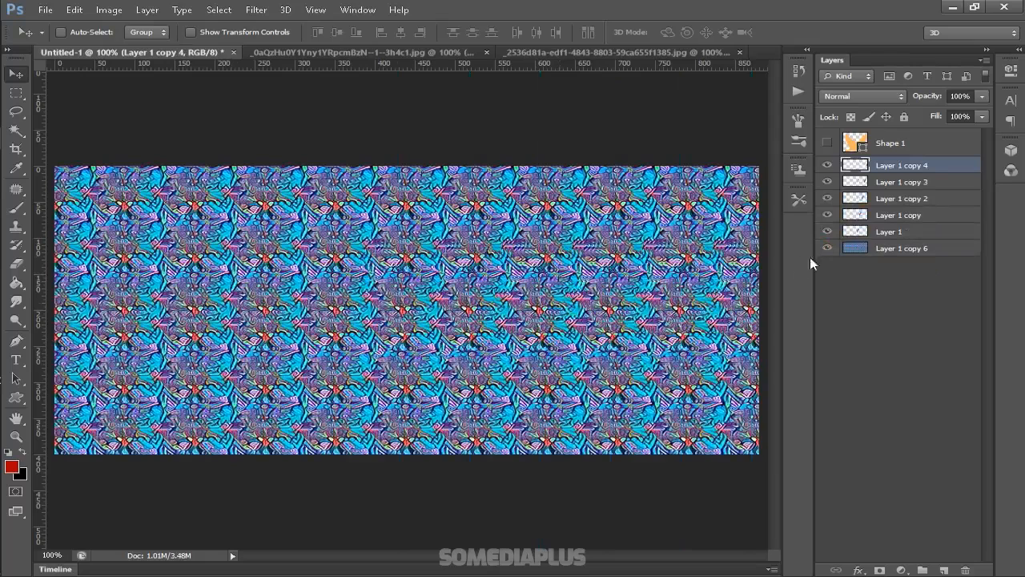
{"action": "left_click", "coordinate": [316, 9]}
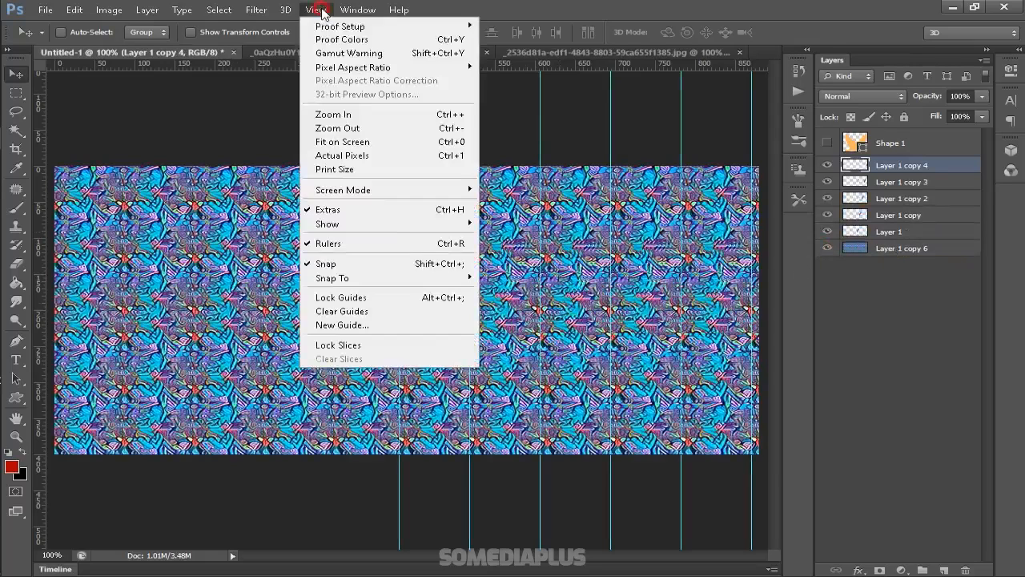
{"action": "left_click", "coordinate": [414, 315]}
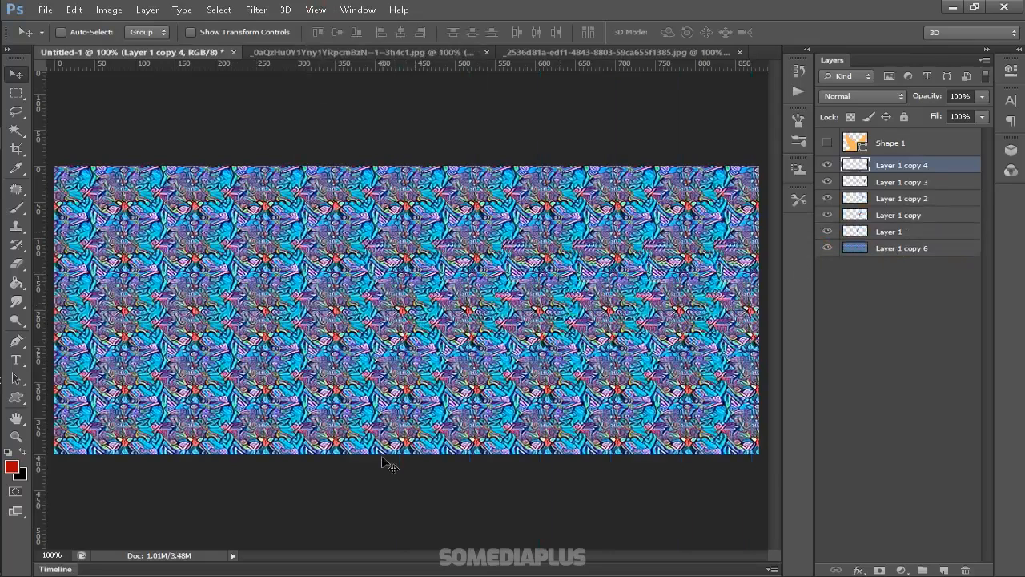
{"action": "left_click", "coordinate": [893, 252], "text": "shift"}
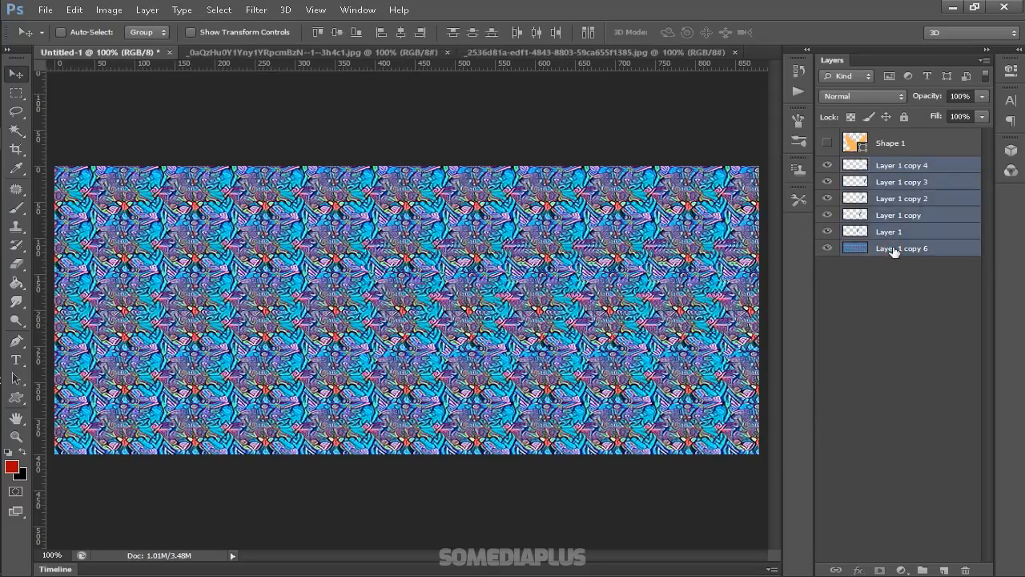
{"action": "key", "text": "ctrl+e"}
Compare the merged pattern with and without the orange bird shape, and delete the Shape 1 layer.
{"action": "left_click", "coordinate": [828, 142]}
{"action": "left_click", "coordinate": [828, 142]}
{"action": "left_click", "coordinate": [828, 143]}
{"action": "left_click", "coordinate": [888, 151]}
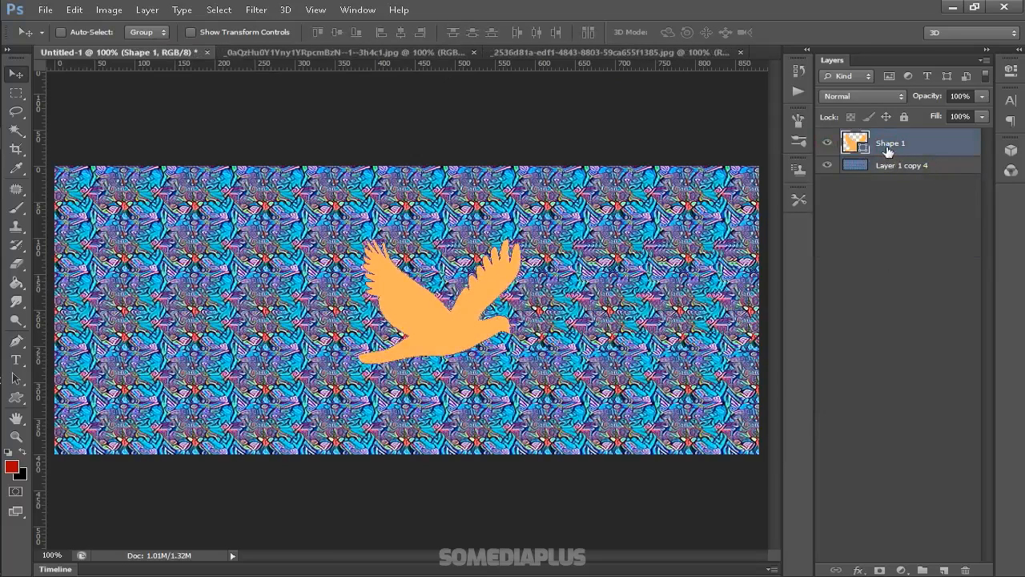
{"action": "left_click", "coordinate": [828, 143]}
{"action": "left_click", "coordinate": [829, 143]}
{"action": "left_click", "coordinate": [829, 143]}
{"action": "left_click", "coordinate": [828, 144]}
{"action": "left_click", "coordinate": [828, 143]}
{"action": "key", "text": "Delete"}
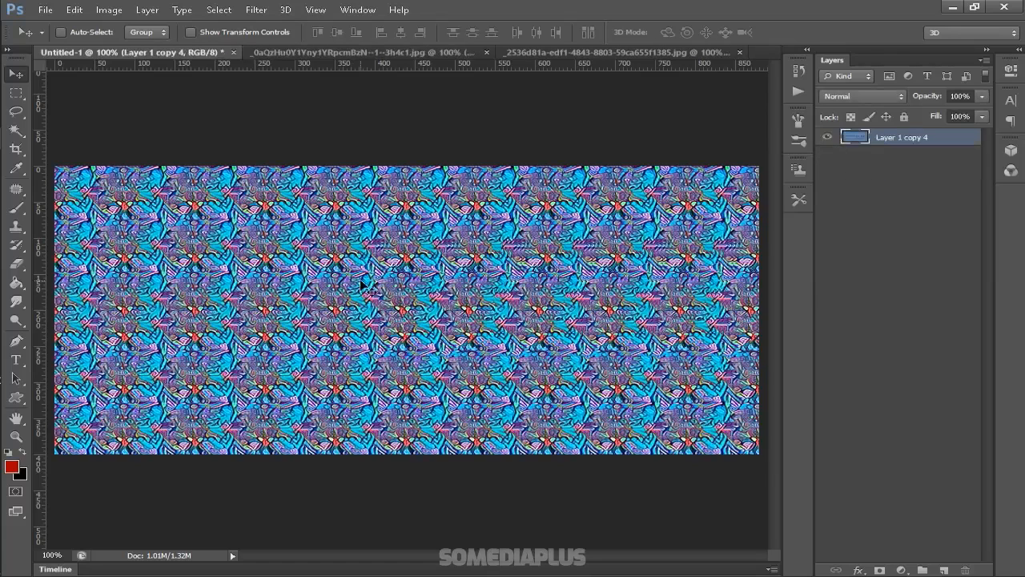
Preview the finished stereogram full screen on black, and return to the standard view.
{"action": "key", "text": "f"}
{"action": "key", "text": "f"}
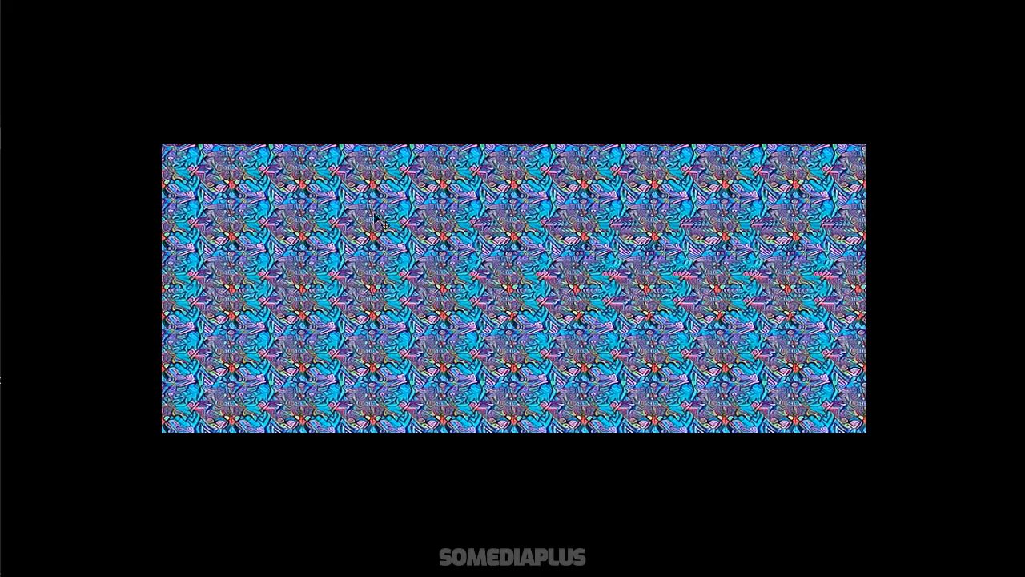
{"action": "key", "text": "f"}
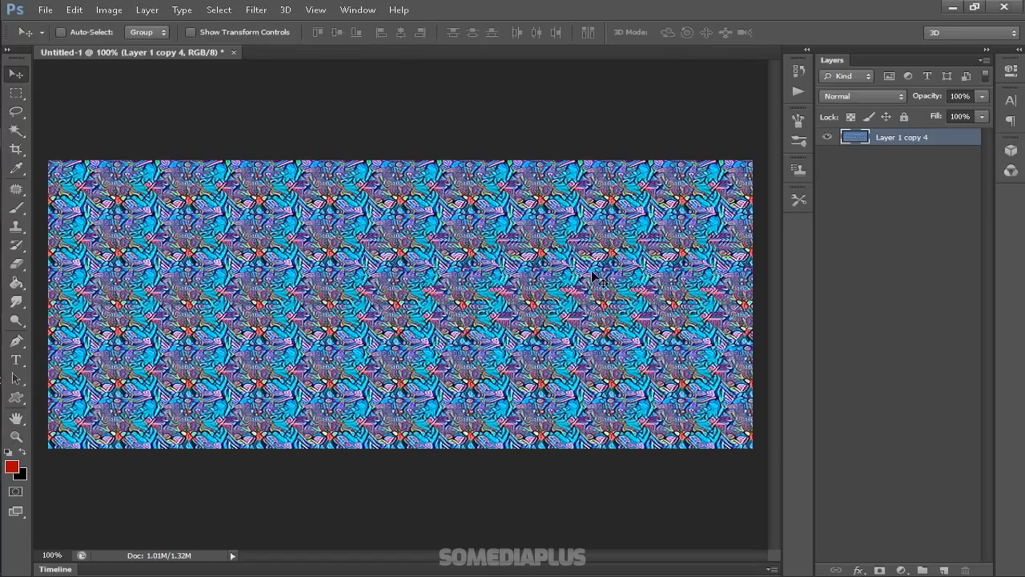
Try inverting the stereogram's colors, and invert them back.
{"action": "key", "text": "ctrl+i"}
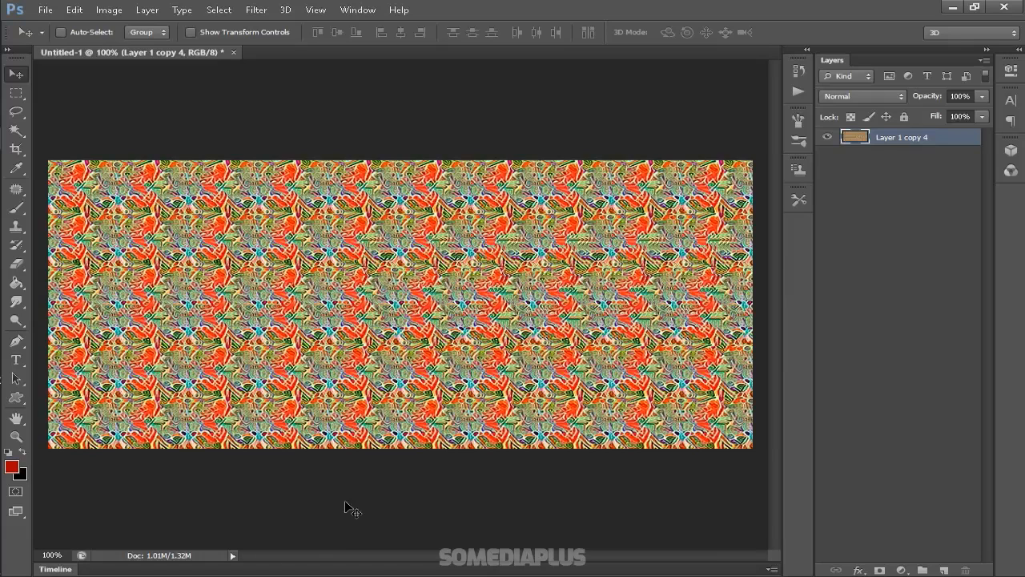
{"action": "key", "text": "ctrl+i"}
Try a Hue/Saturation adjustment on the stereogram with a hue of -31, reset the hue to 0 and discard the adjustment.
{"action": "key", "text": "ctrl+u"}
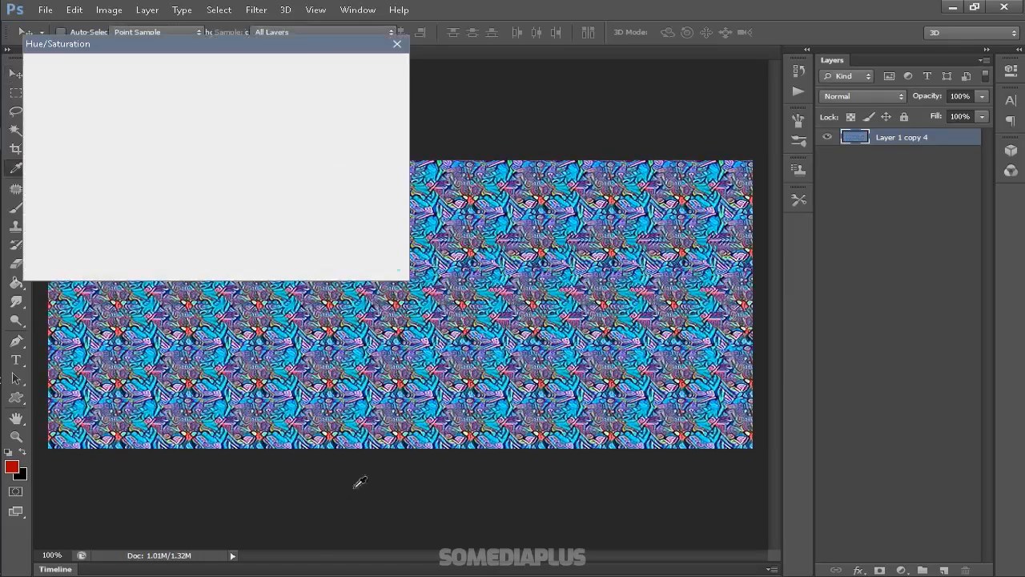
{"action": "left_click_drag", "start_coordinate": [180, 138], "coordinate": [284, 146]}
{"action": "left_click_drag", "start_coordinate": [224, 44], "coordinate": [482, 436]}
{"action": "left_click_drag", "start_coordinate": [518, 536], "coordinate": [412, 535]}
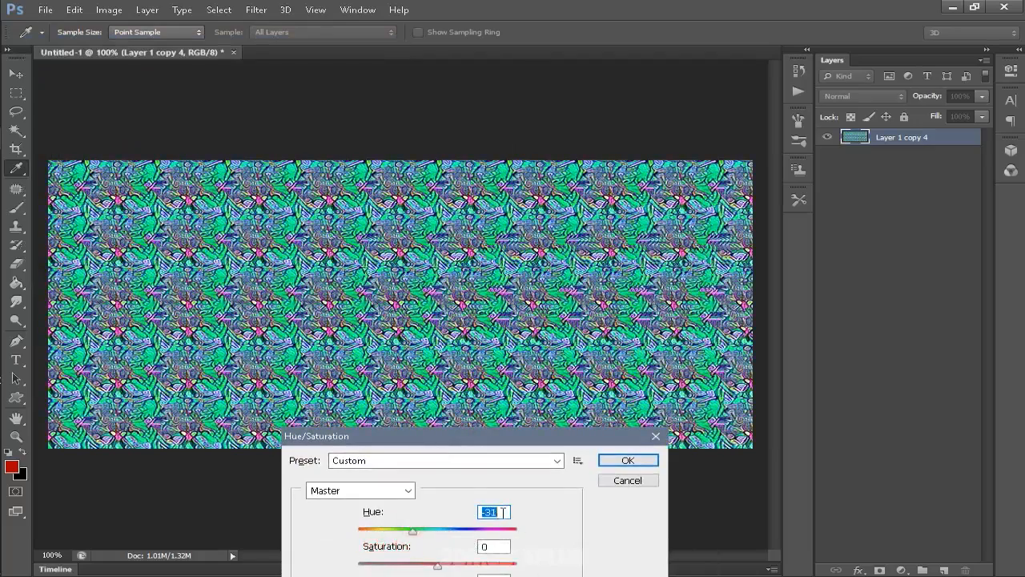
{"action": "type", "text": "0"}
{"action": "left_click_drag", "start_coordinate": [439, 437], "coordinate": [769, 324]}
{"action": "mouse_move", "coordinate": [767, 445]}
{"action": "left_mouse_down"}
{"action": "mouse_move", "coordinate": [645, 453]}
{"action": "mouse_move", "coordinate": [762, 461]}
{"action": "left_mouse_up"}
{"action": "left_click", "coordinate": [953, 360]}
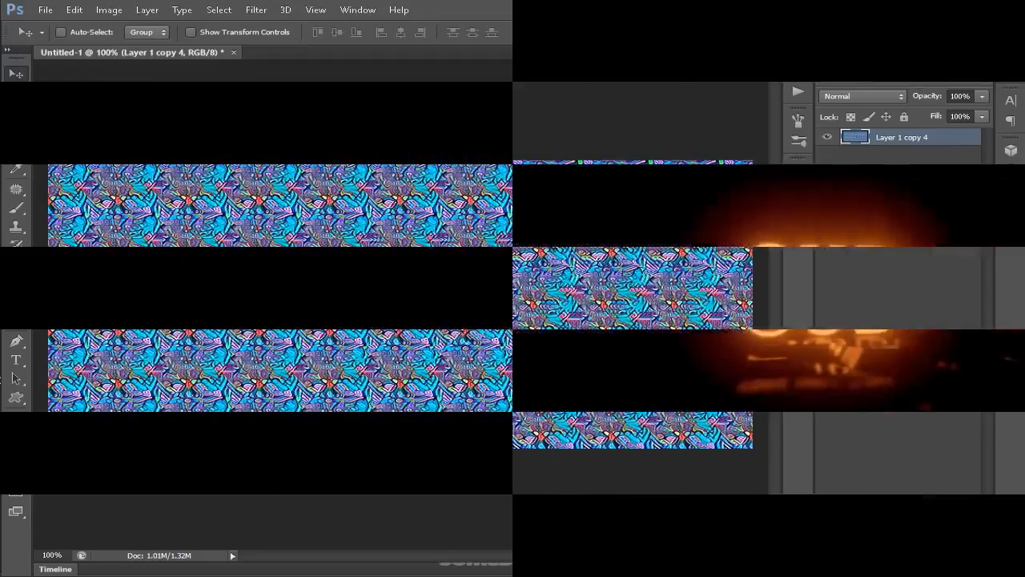